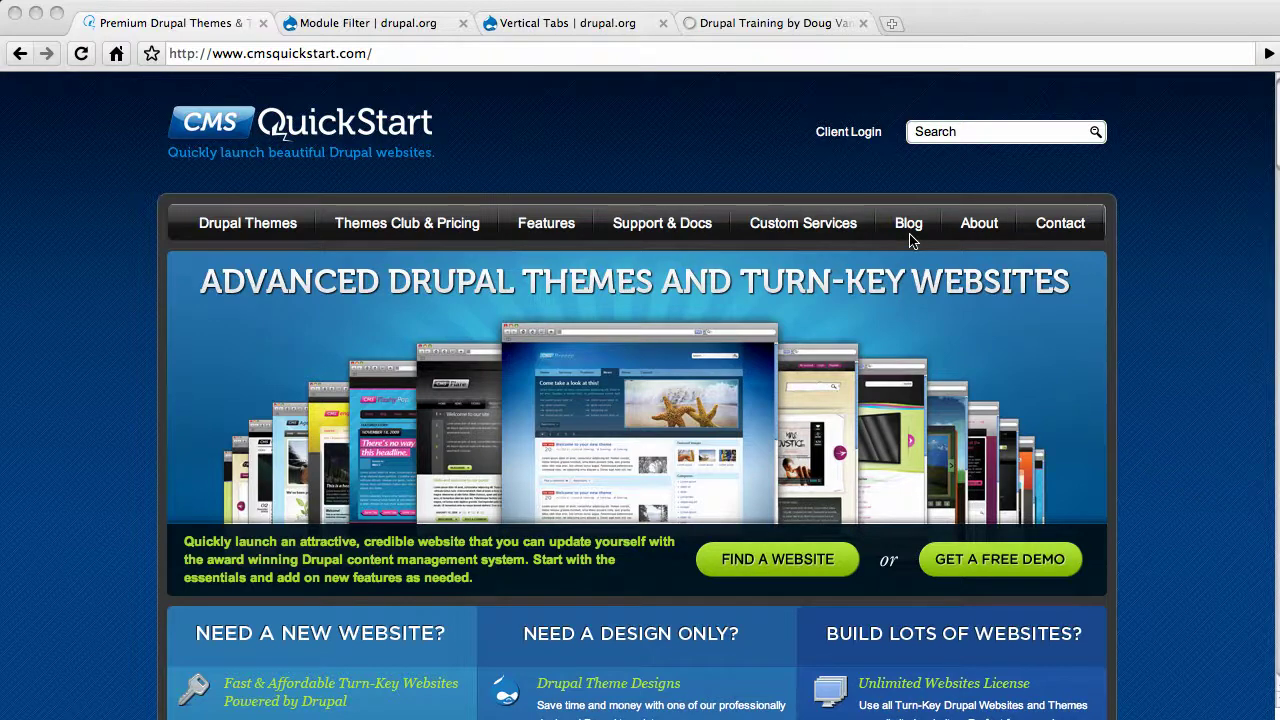
Step: Switch to the drupal.org Module Filter project page showing release 6.x-1.5
{"action": "left_click", "coordinate": [391, 29]}
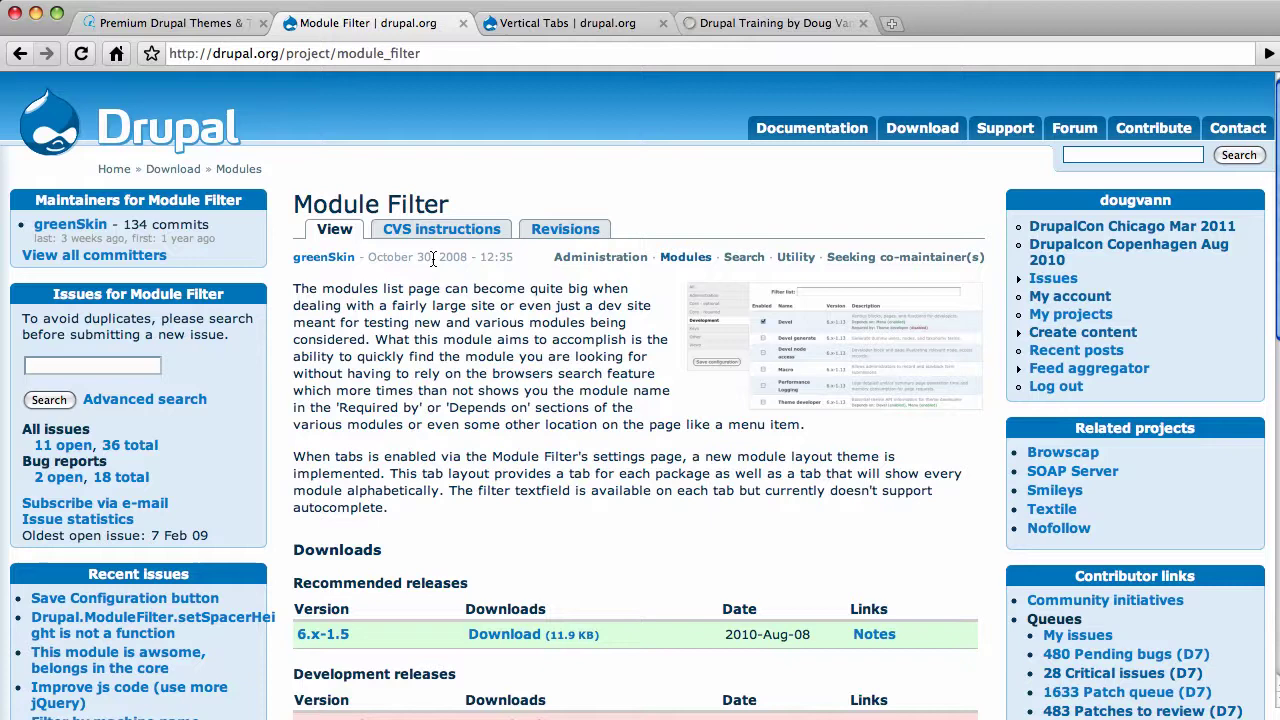
Step: View the Vertical Tabs project page, then move to the DougVann.com front page
{"action": "left_click", "coordinate": [564, 28]}
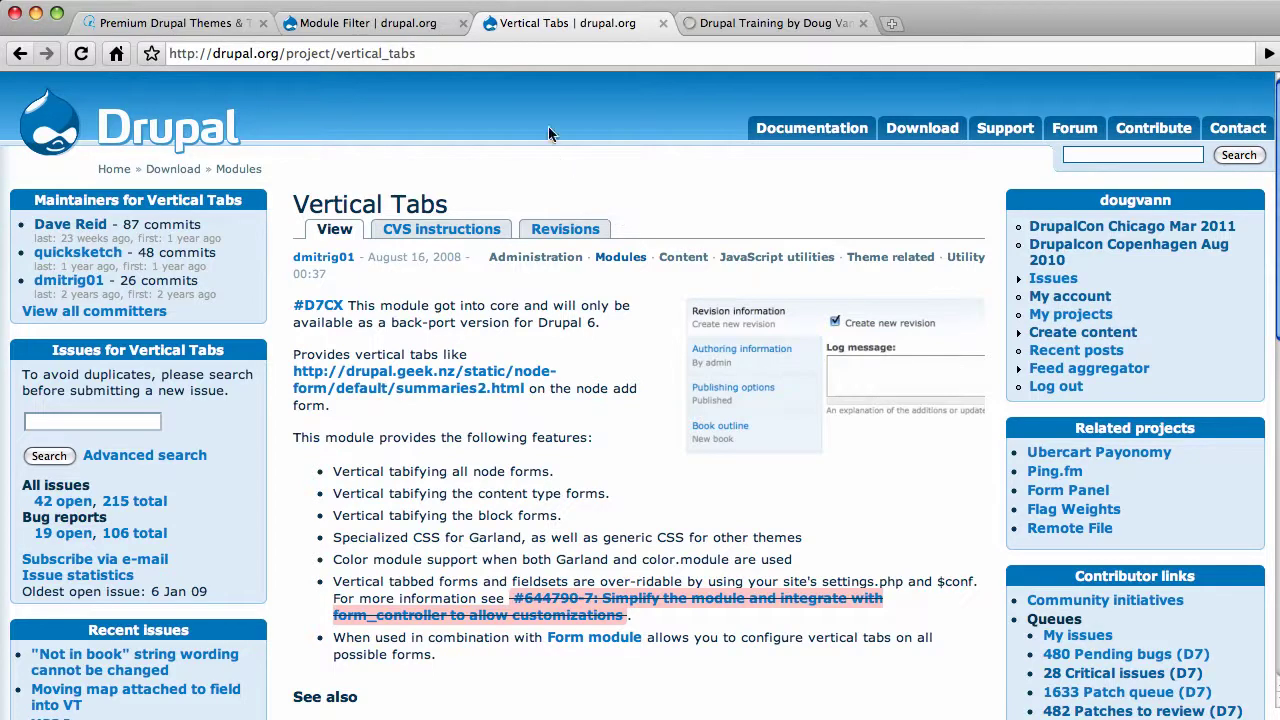
{"action": "left_click", "coordinate": [833, 24]}
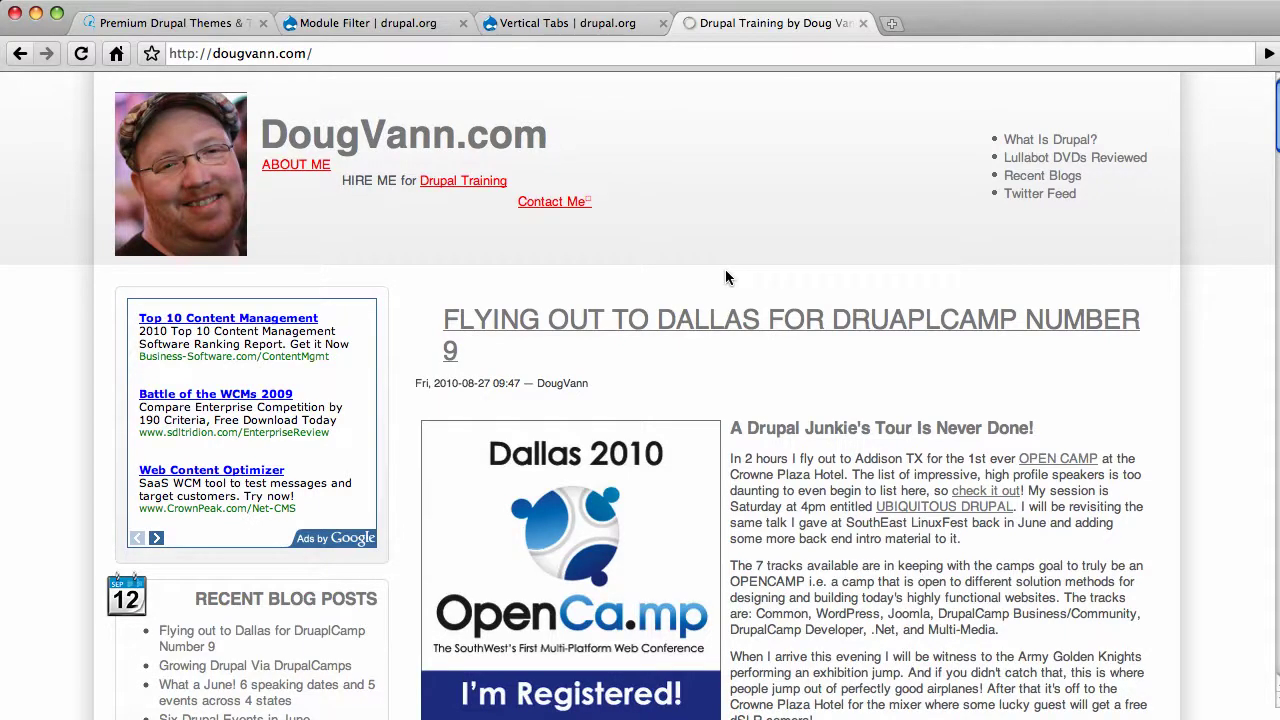
Step: Return to the CMS QuickStart home page, 'Advanced Drupal Themes and Turn-Key Websites'
{"action": "left_click", "coordinate": [151, 24]}
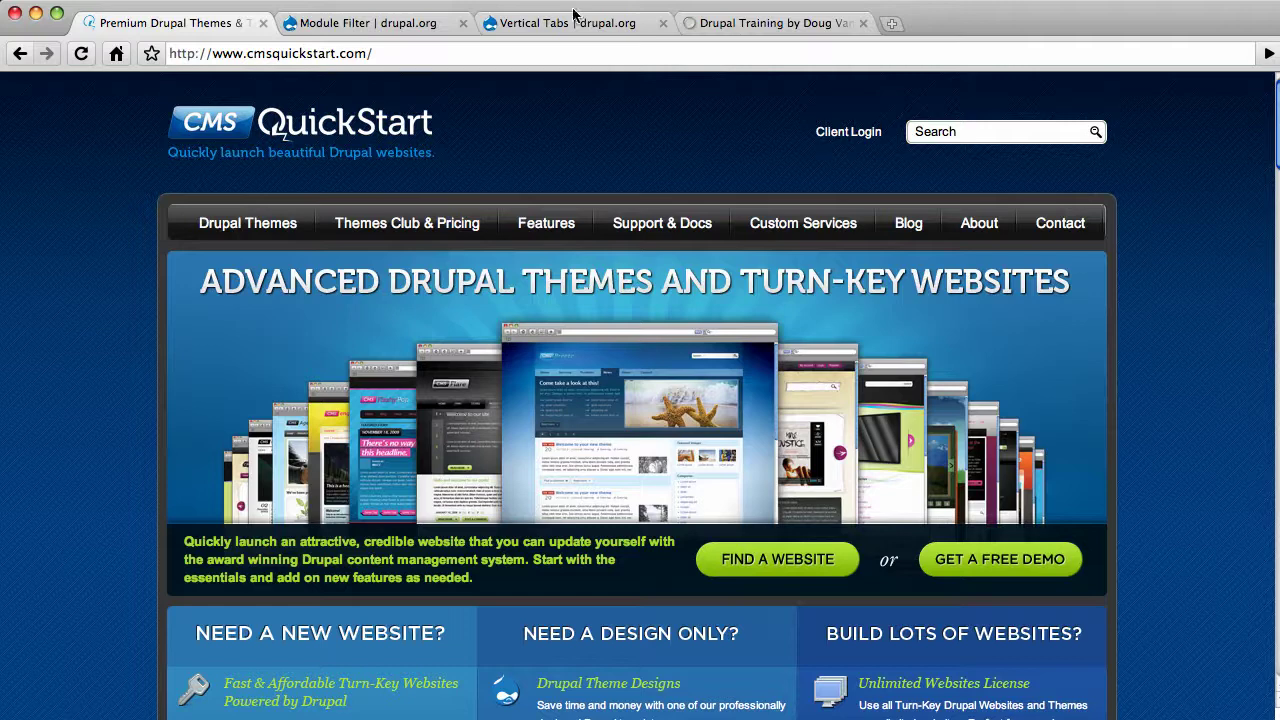
Step: Back on DougVann.com, log in as administrator from the User Login block
{"action": "left_click", "coordinate": [715, 23]}
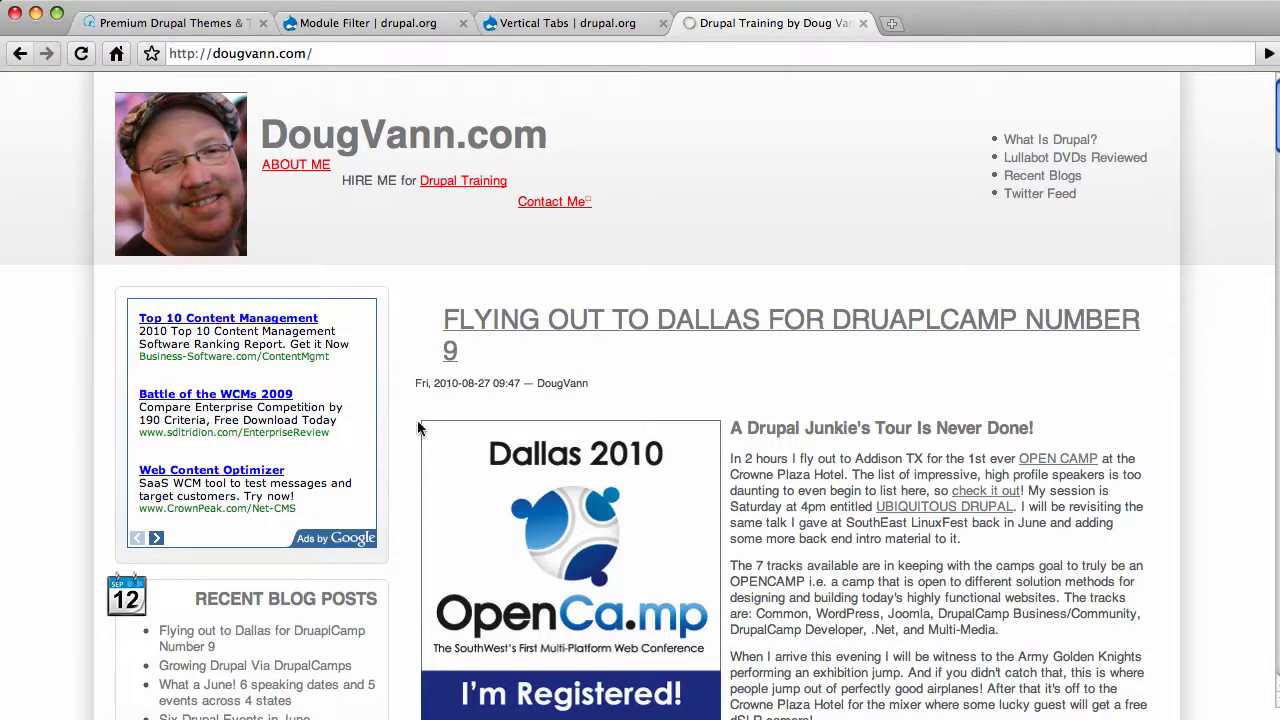
{"action": "scroll", "coordinate": [422, 432], "scroll_direction": "down", "scroll_amount": 10}
{"action": "scroll", "coordinate": [418, 428], "scroll_direction": "down", "scroll_amount": 15}
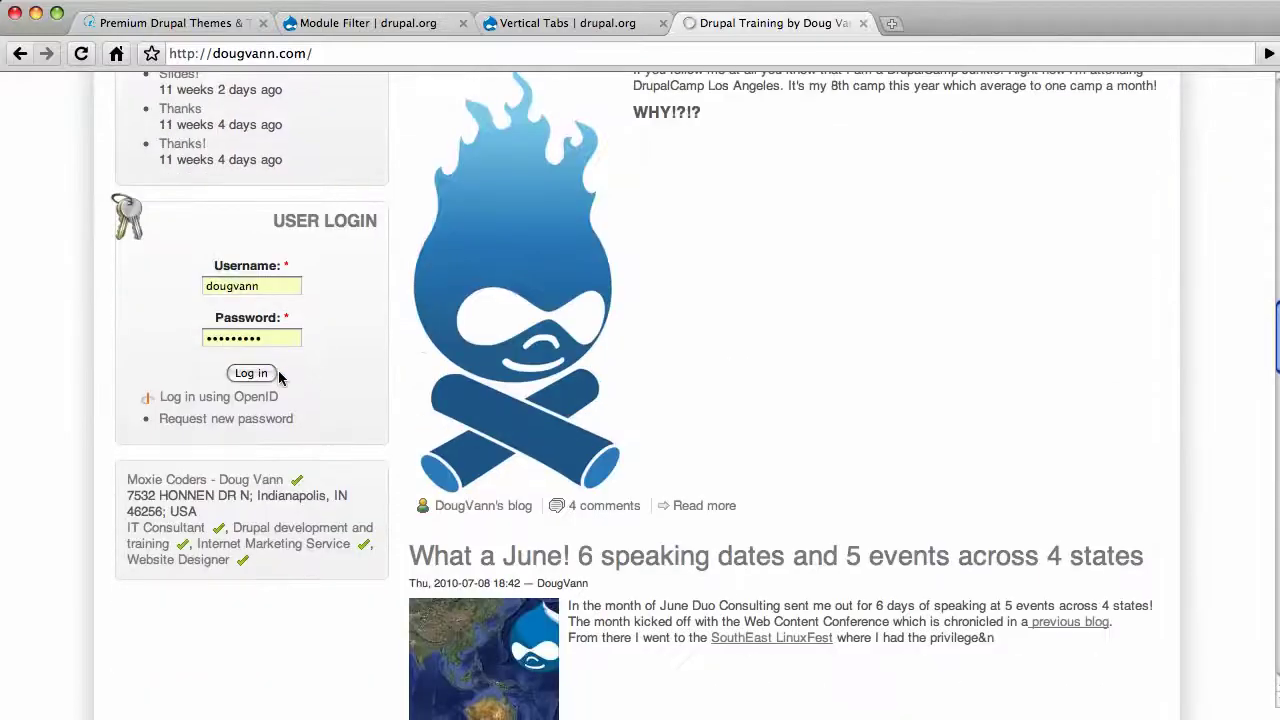
{"action": "left_click", "coordinate": [263, 374]}
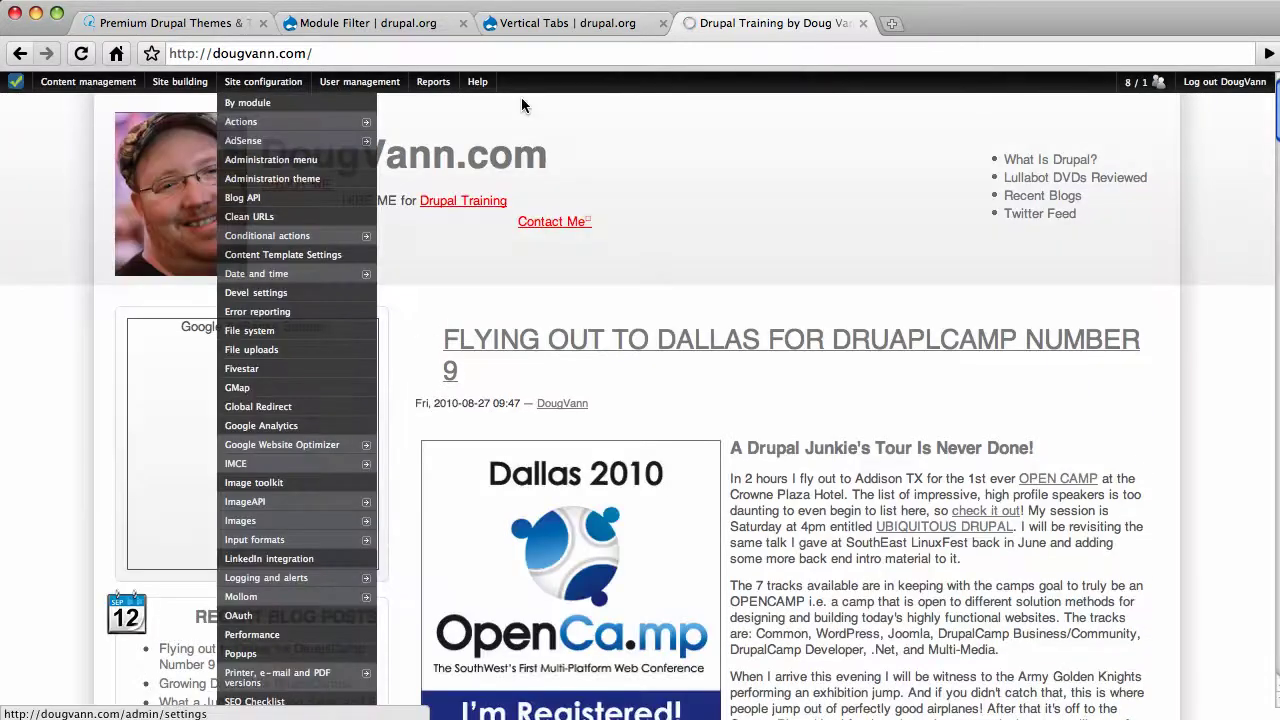
{"action": "mouse_move", "coordinate": [243, 90]}
{"action": "mouse_move", "coordinate": [169, 86]}
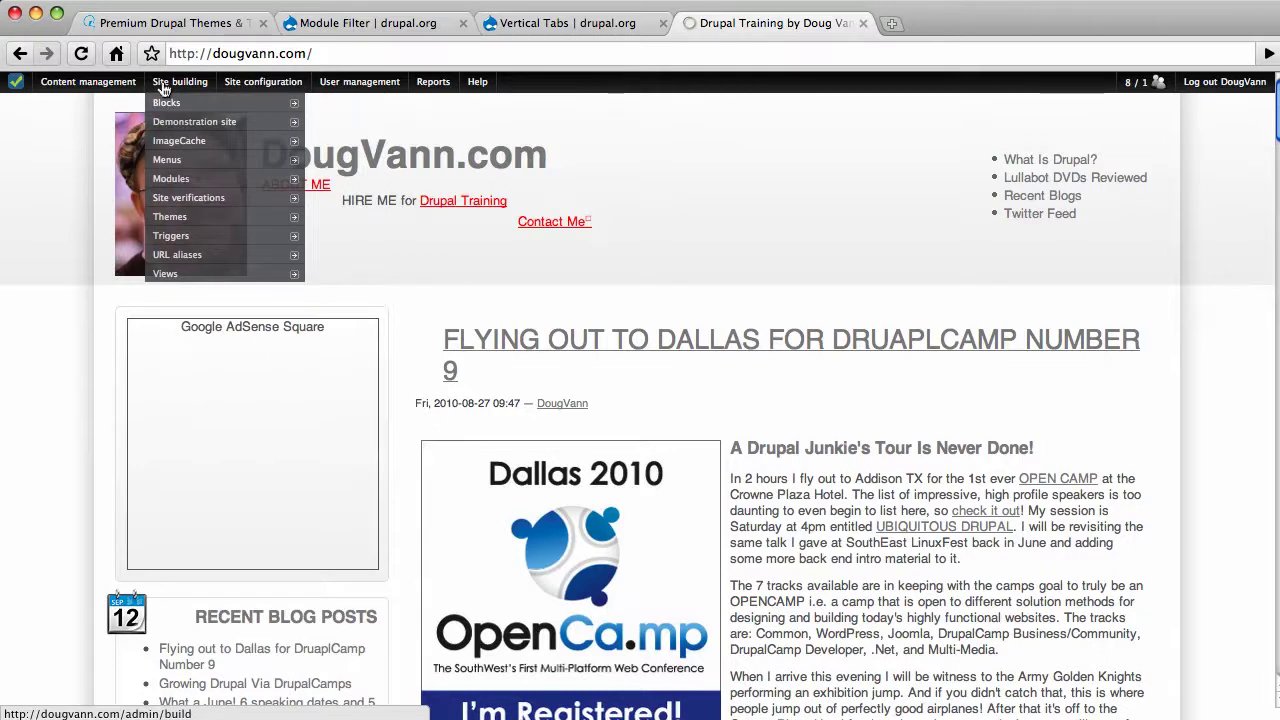
Step: Open Site building > Modules and scroll the package list down to Save configuration
{"action": "left_click", "coordinate": [174, 182]}
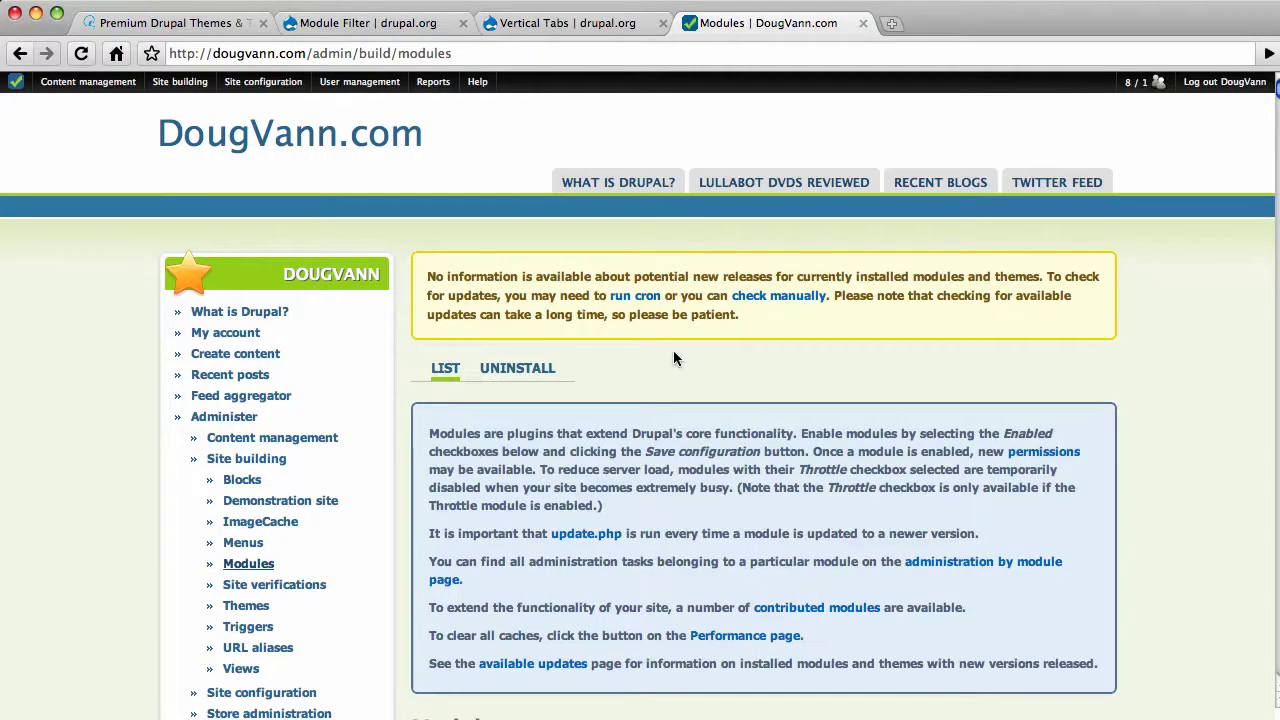
{"action": "scroll", "coordinate": [673, 392], "scroll_direction": "down", "scroll_amount": 6}
{"action": "scroll", "coordinate": [673, 392], "scroll_direction": "down", "scroll_amount": 20}
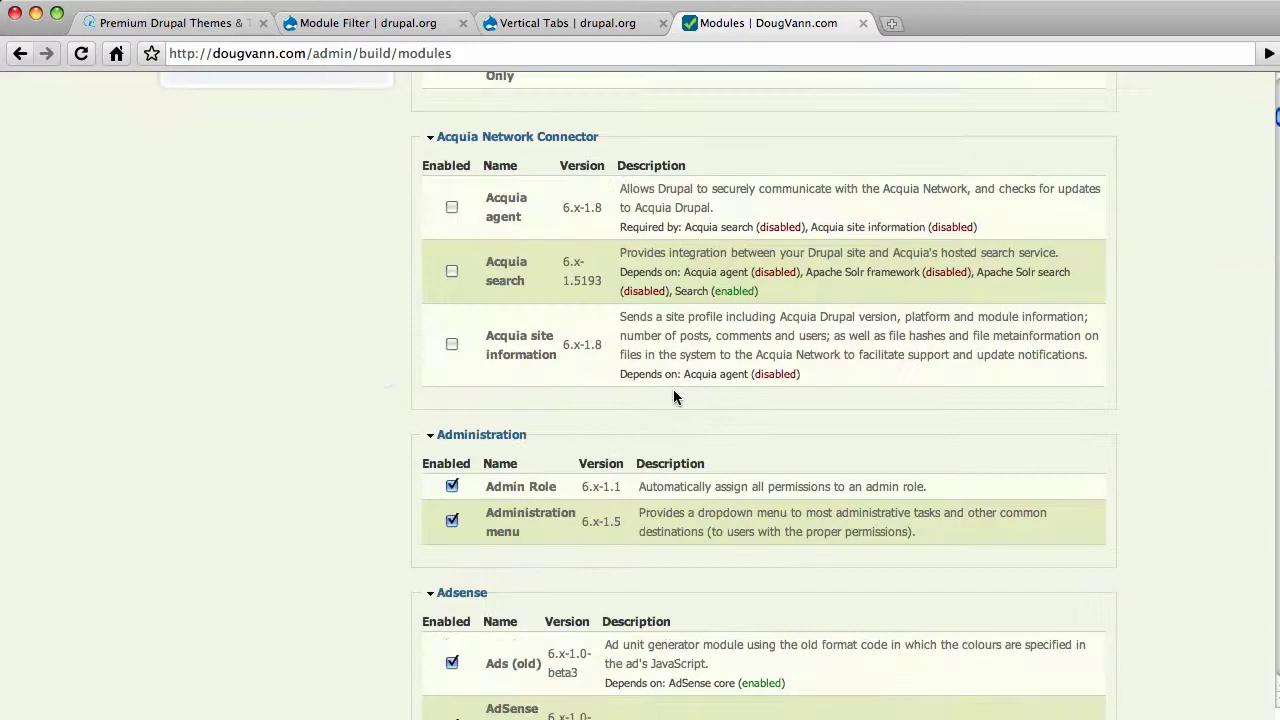
{"action": "scroll", "coordinate": [673, 395], "scroll_direction": "down", "scroll_amount": 16}
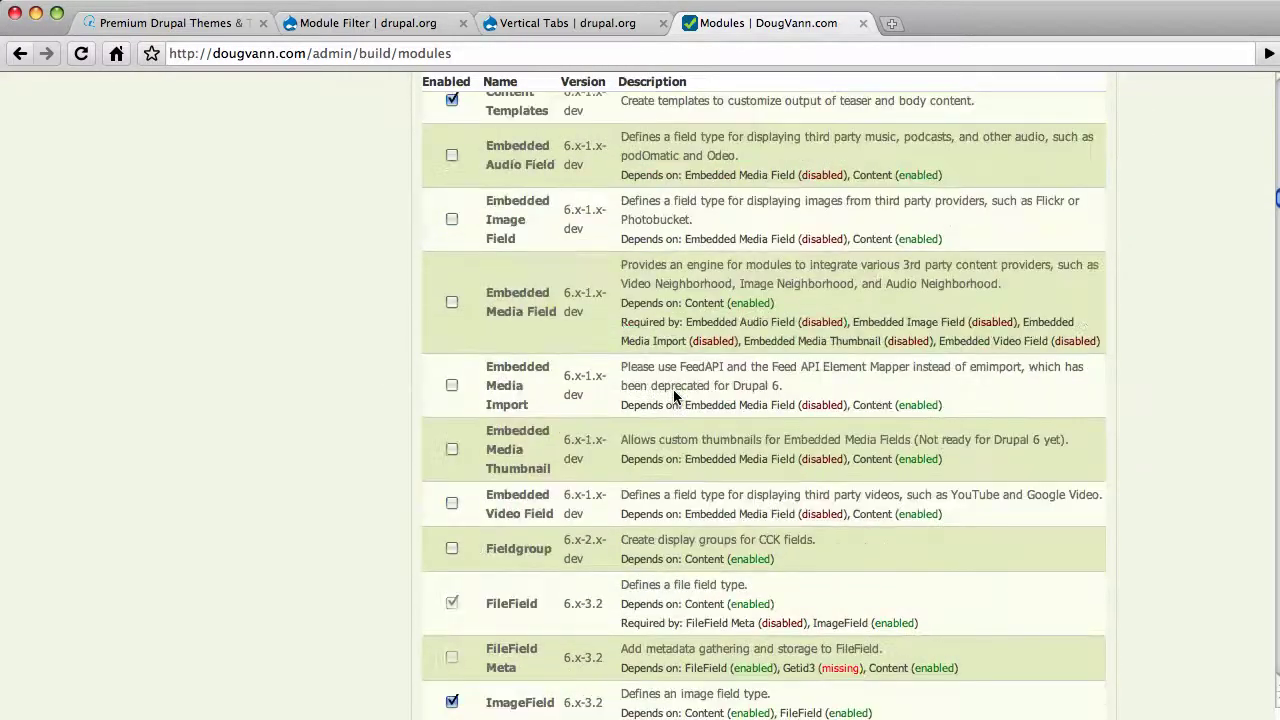
{"action": "scroll", "coordinate": [673, 396], "scroll_direction": "down", "scroll_amount": 15}
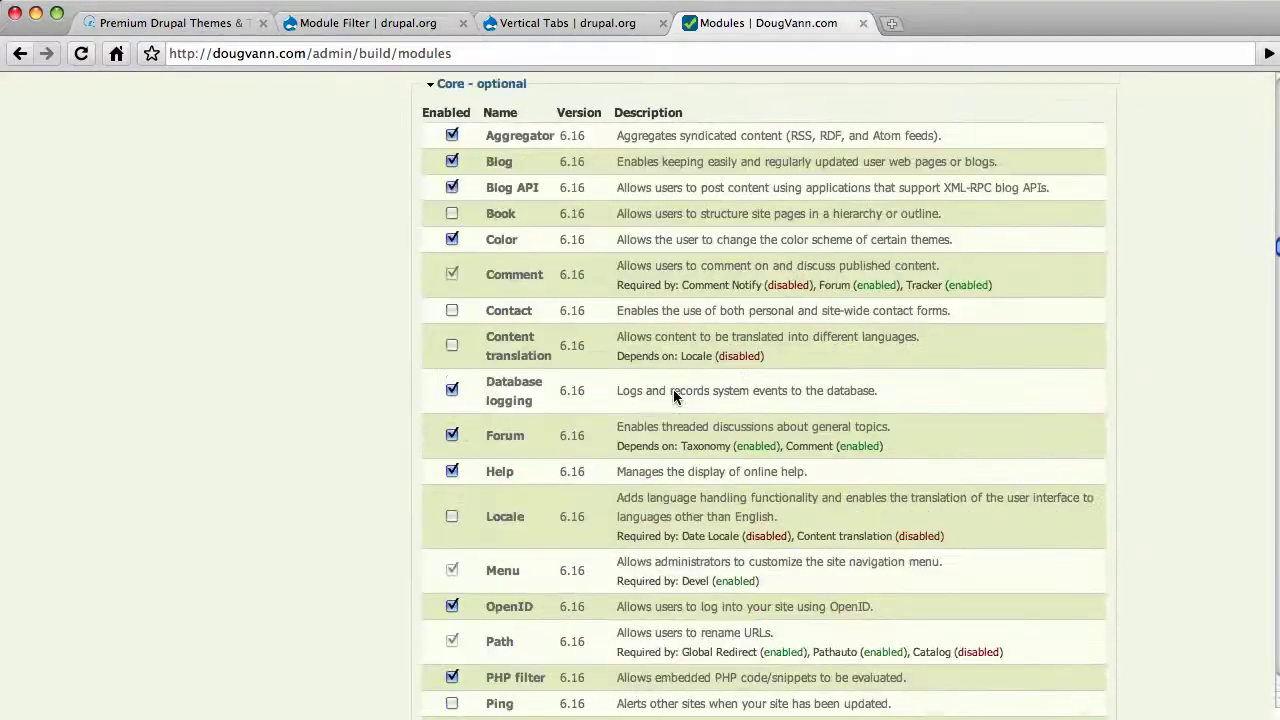
{"action": "scroll", "coordinate": [673, 397], "scroll_direction": "down", "scroll_amount": 16}
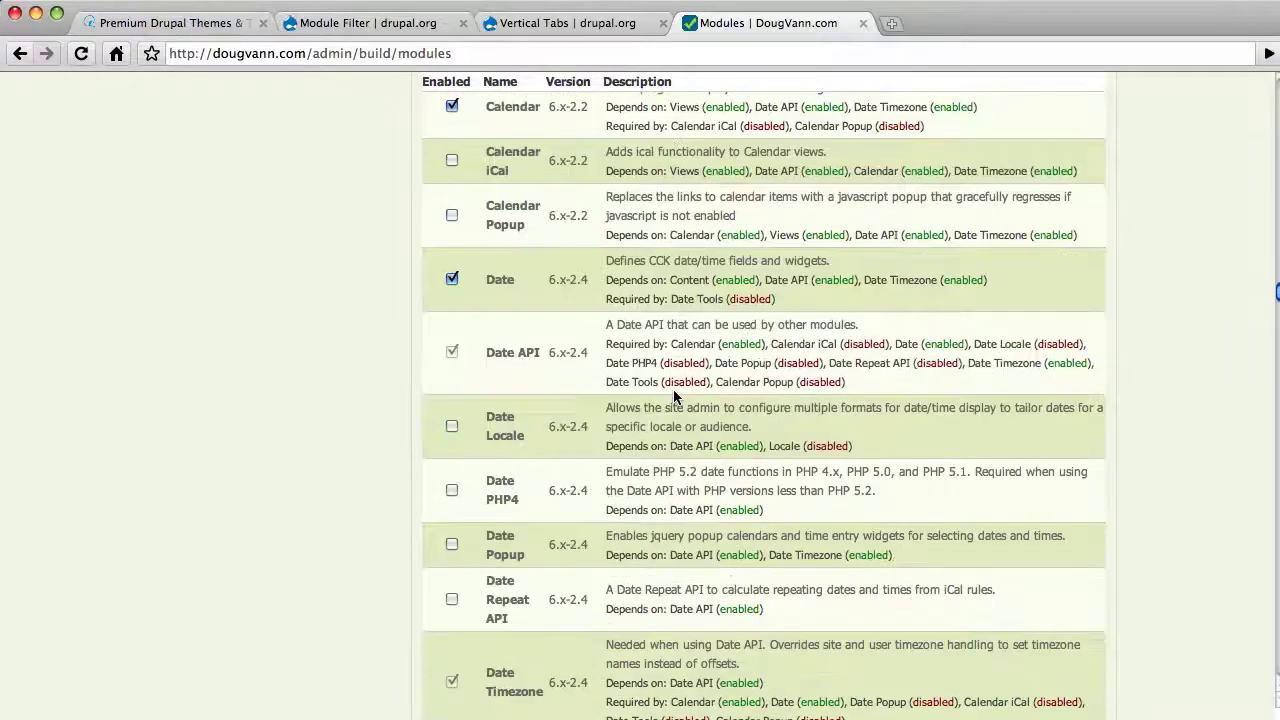
{"action": "scroll", "coordinate": [673, 397], "scroll_direction": "down", "scroll_amount": 16}
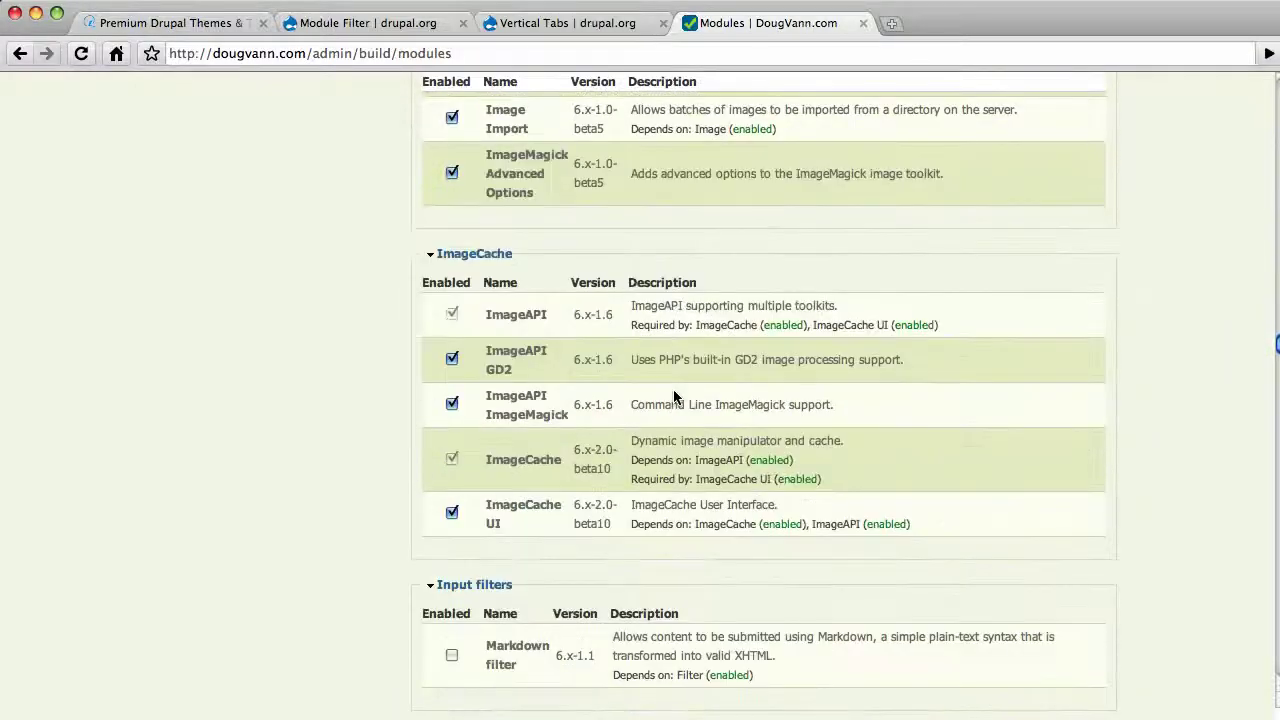
{"action": "scroll", "coordinate": [673, 396], "scroll_direction": "down", "scroll_amount": 16}
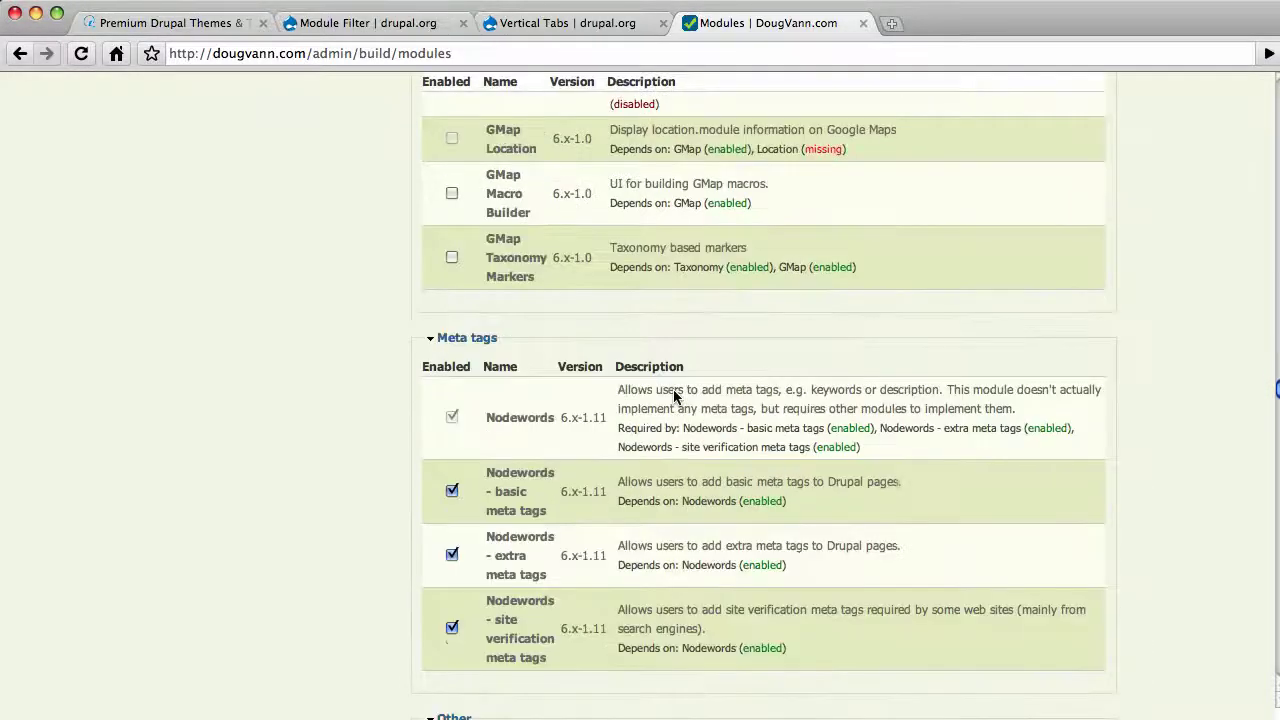
{"action": "scroll", "coordinate": [673, 396], "scroll_direction": "down", "scroll_amount": 20}
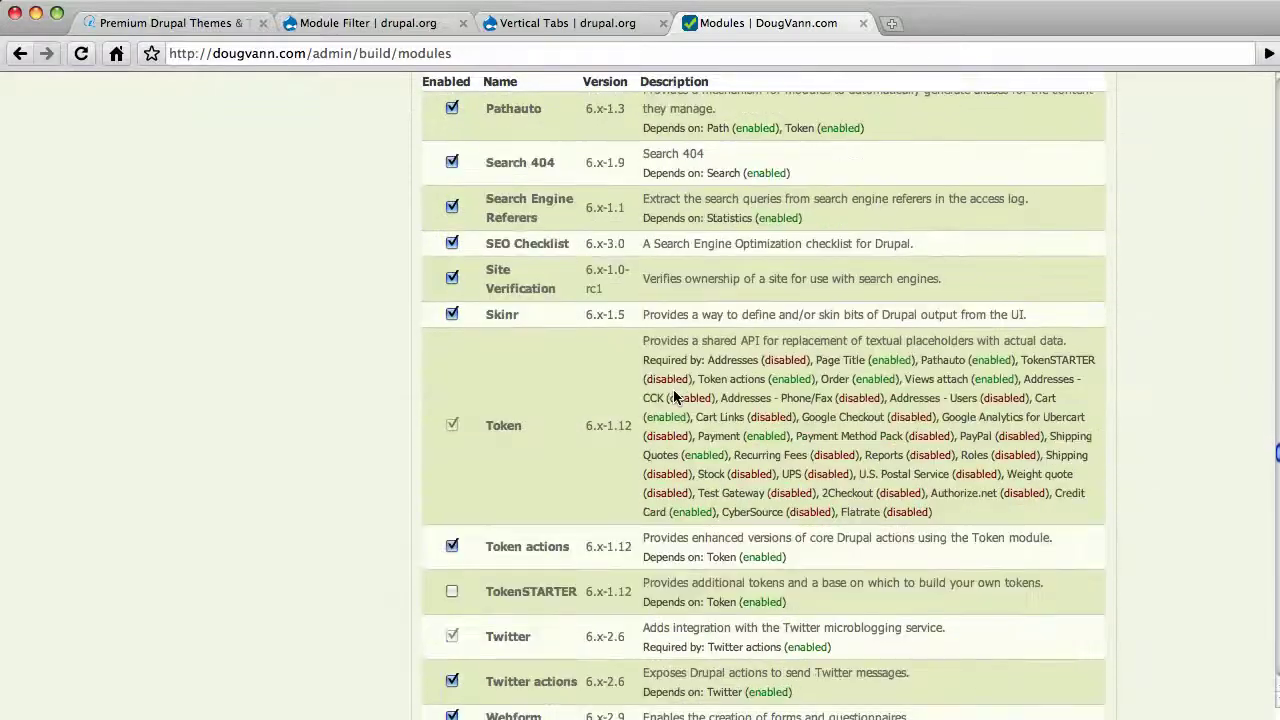
{"action": "scroll", "coordinate": [673, 396], "scroll_direction": "down", "scroll_amount": 20}
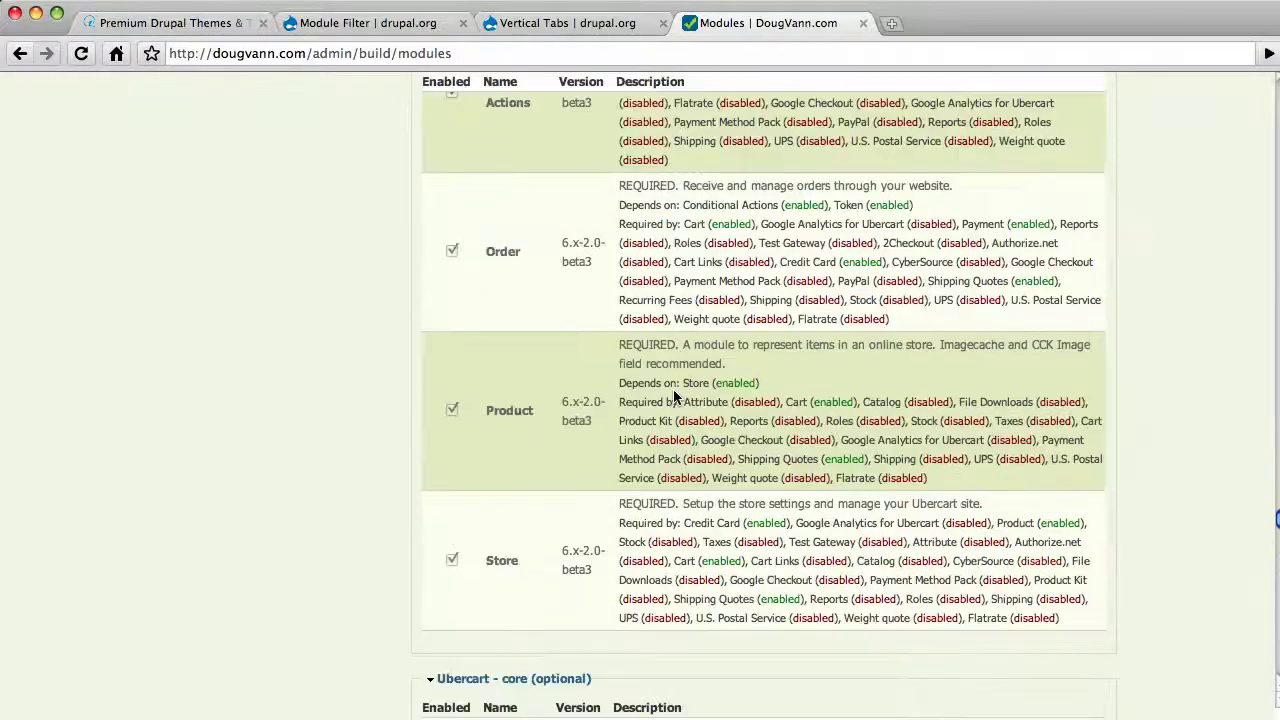
{"action": "scroll", "coordinate": [673, 396], "scroll_direction": "down", "scroll_amount": 20}
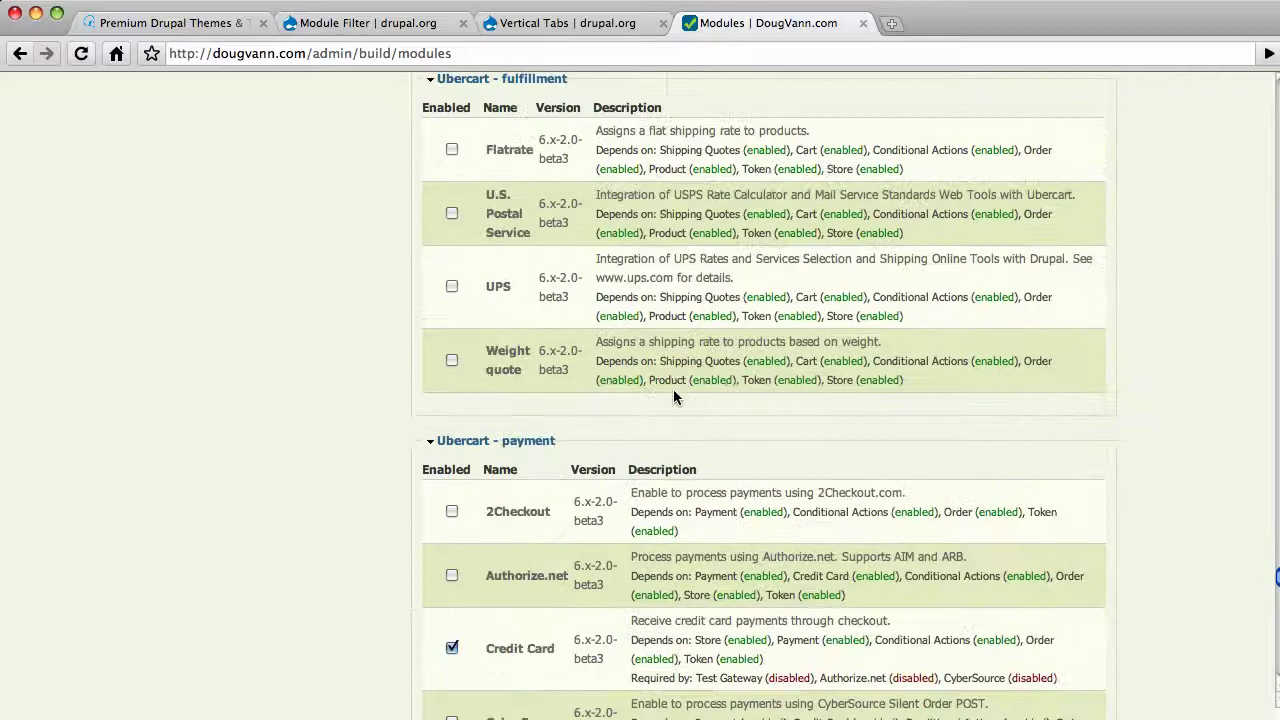
{"action": "scroll", "coordinate": [673, 396], "scroll_direction": "down", "scroll_amount": 15}
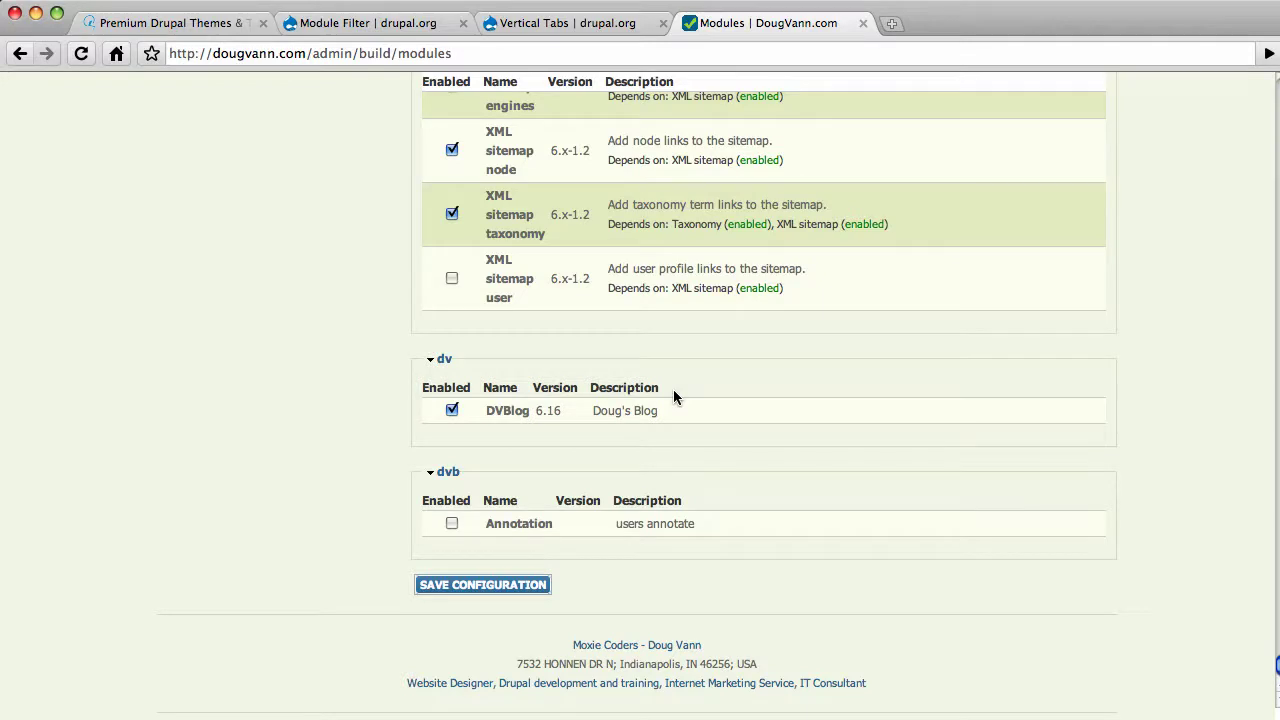
Step: Search the Modules page for 'filter' to locate the Module filter entry
{"action": "key", "text": "Home"}
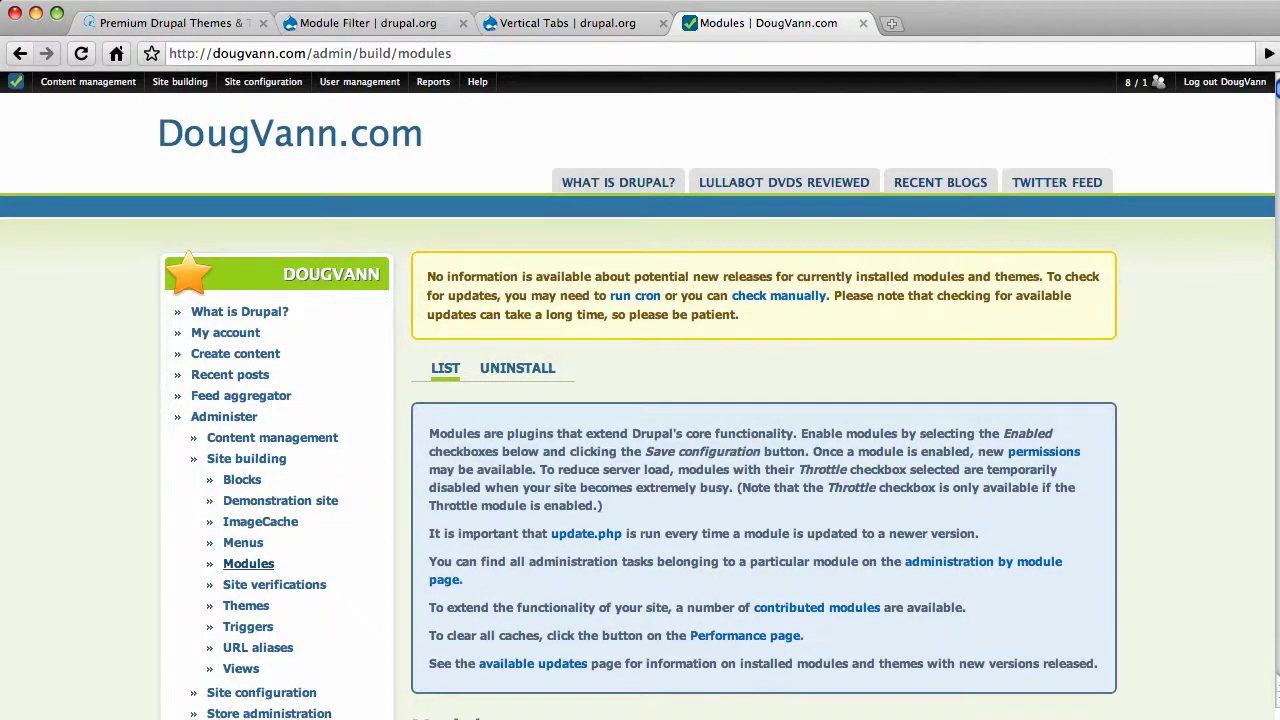
{"action": "key", "text": "super+f"}
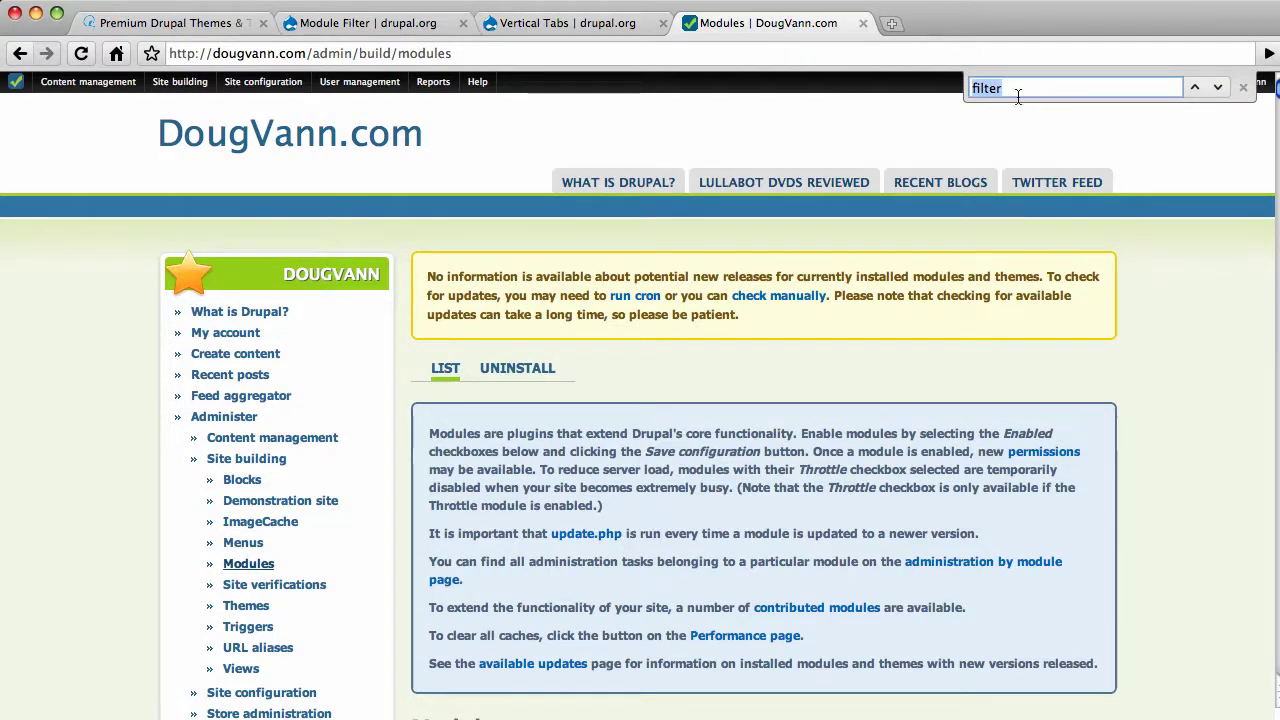
{"action": "type", "text": "filter"}
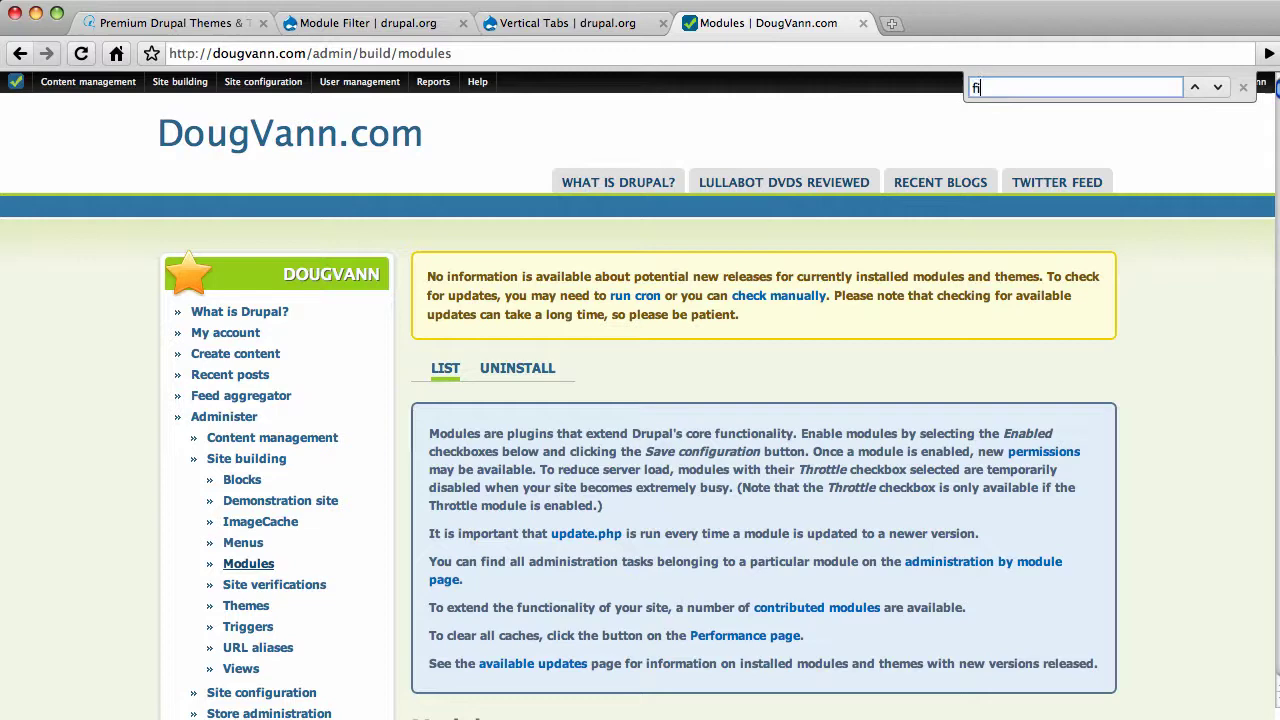
{"action": "scroll", "coordinate": [843, 313], "scroll_direction": "up", "scroll_amount": 1}
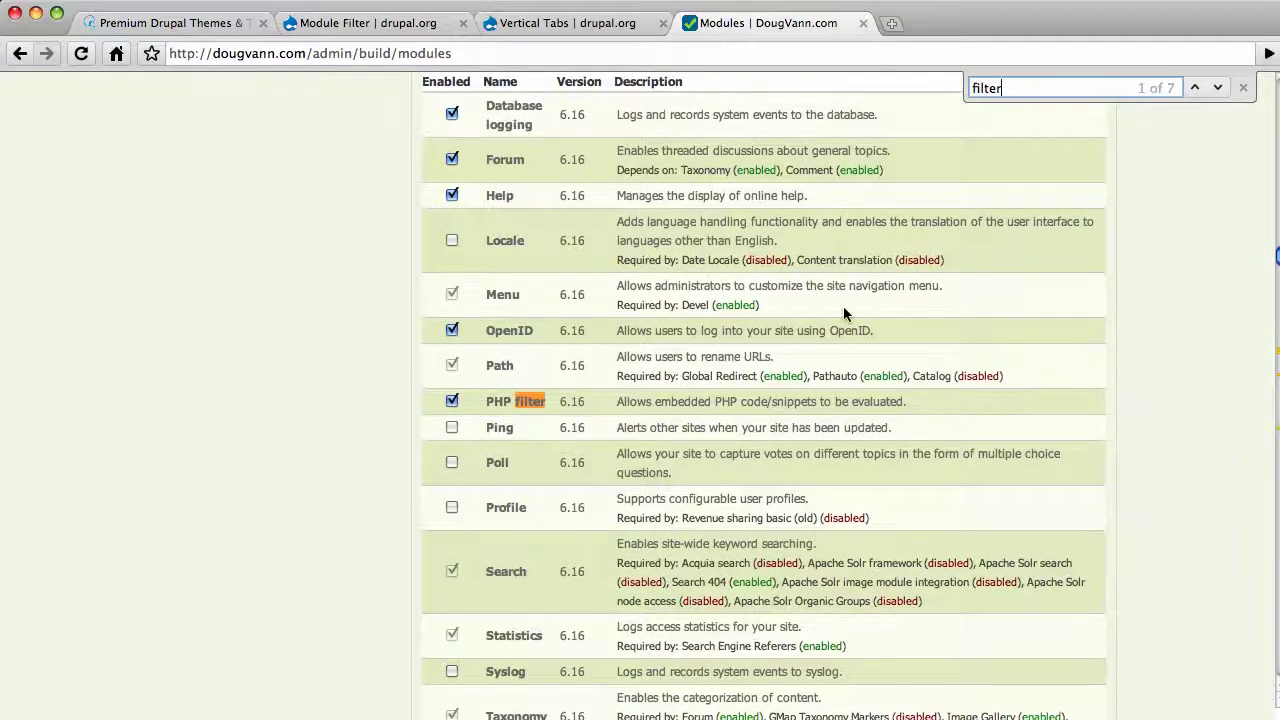
{"action": "key", "text": "Return"}
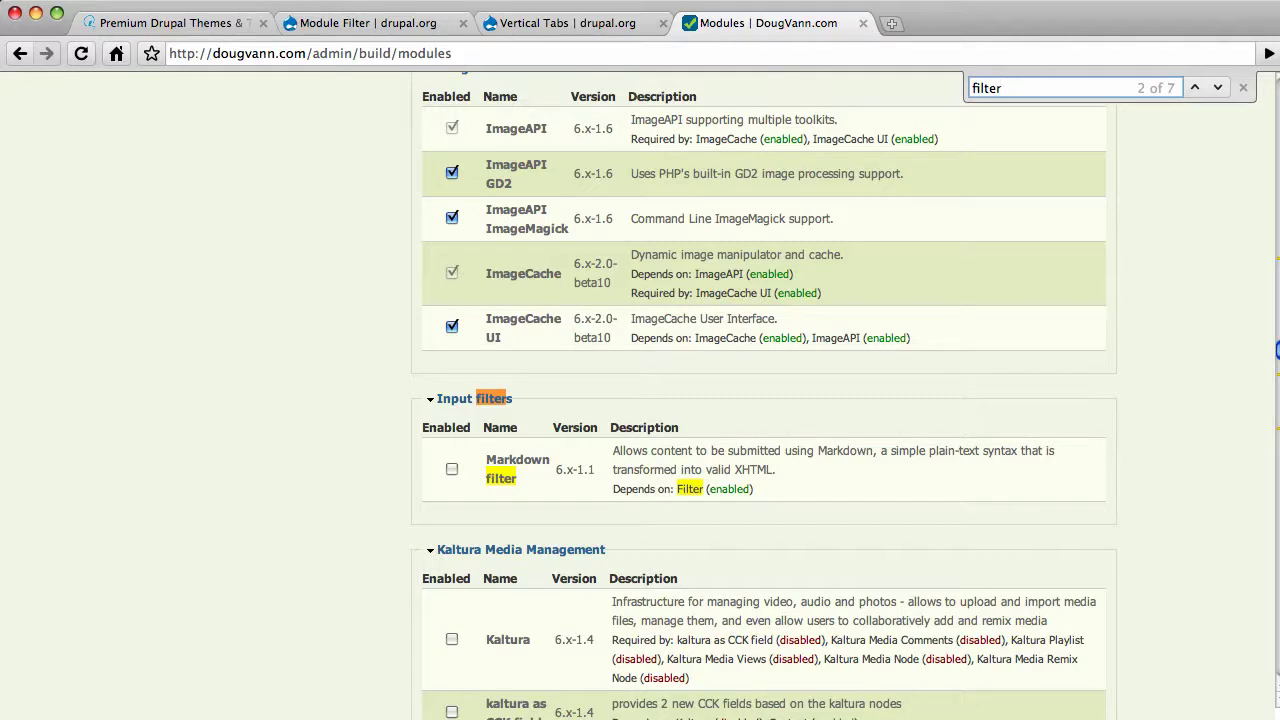
{"action": "key", "text": "Return"}
{"action": "key", "text": "Return"}
{"action": "key", "text": "Return"}
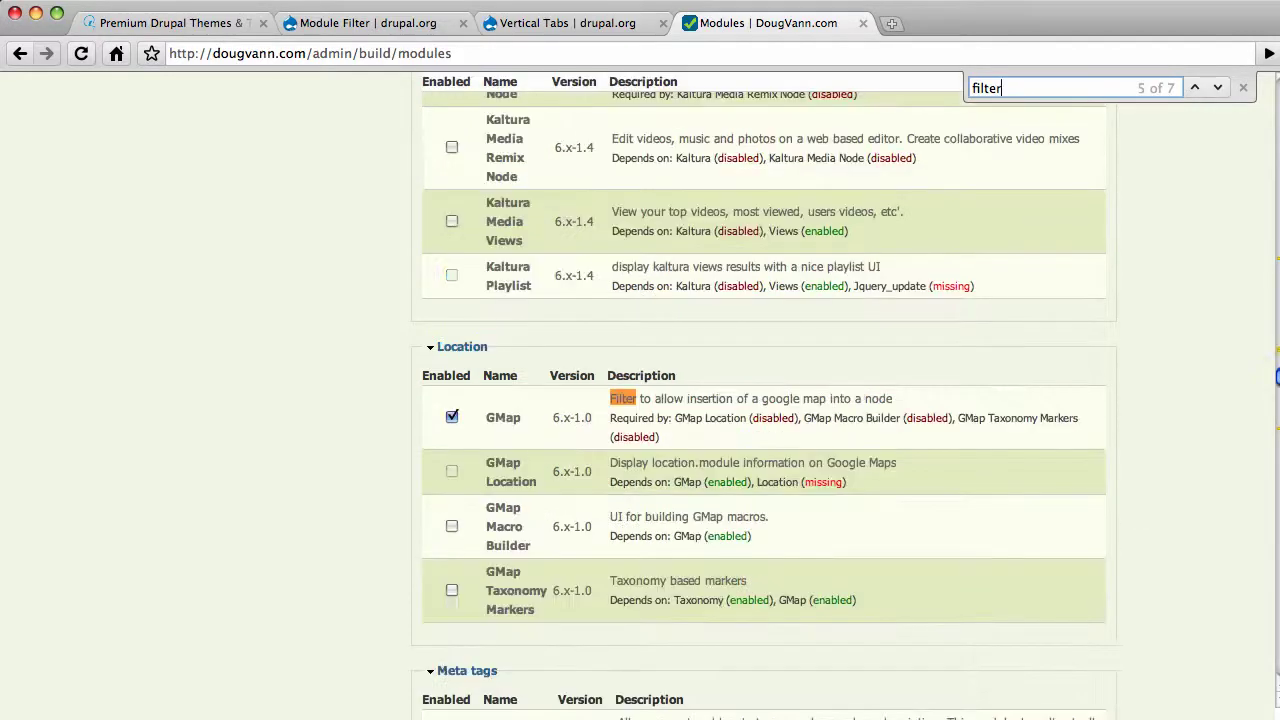
{"action": "key", "text": "Return"}
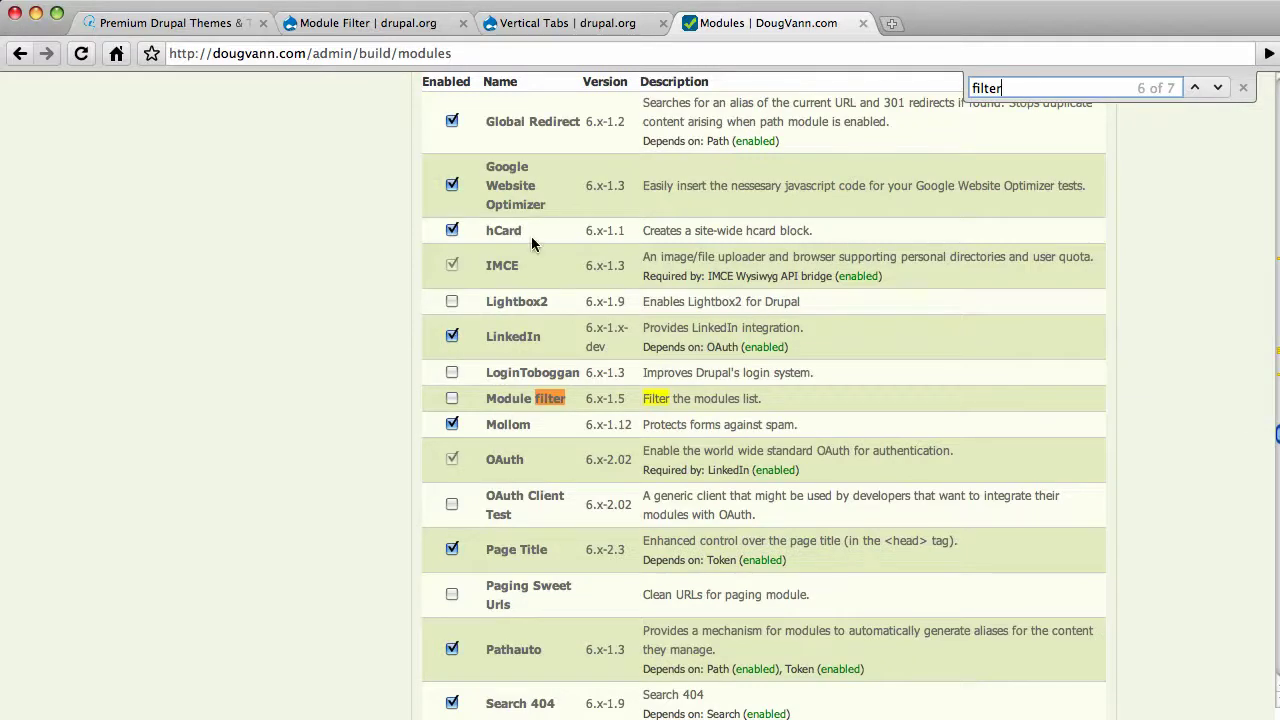
Step: Tick Module filter 6.x-1.5's Enabled checkbox and jump to the page bottom
{"action": "left_click", "coordinate": [452, 399]}
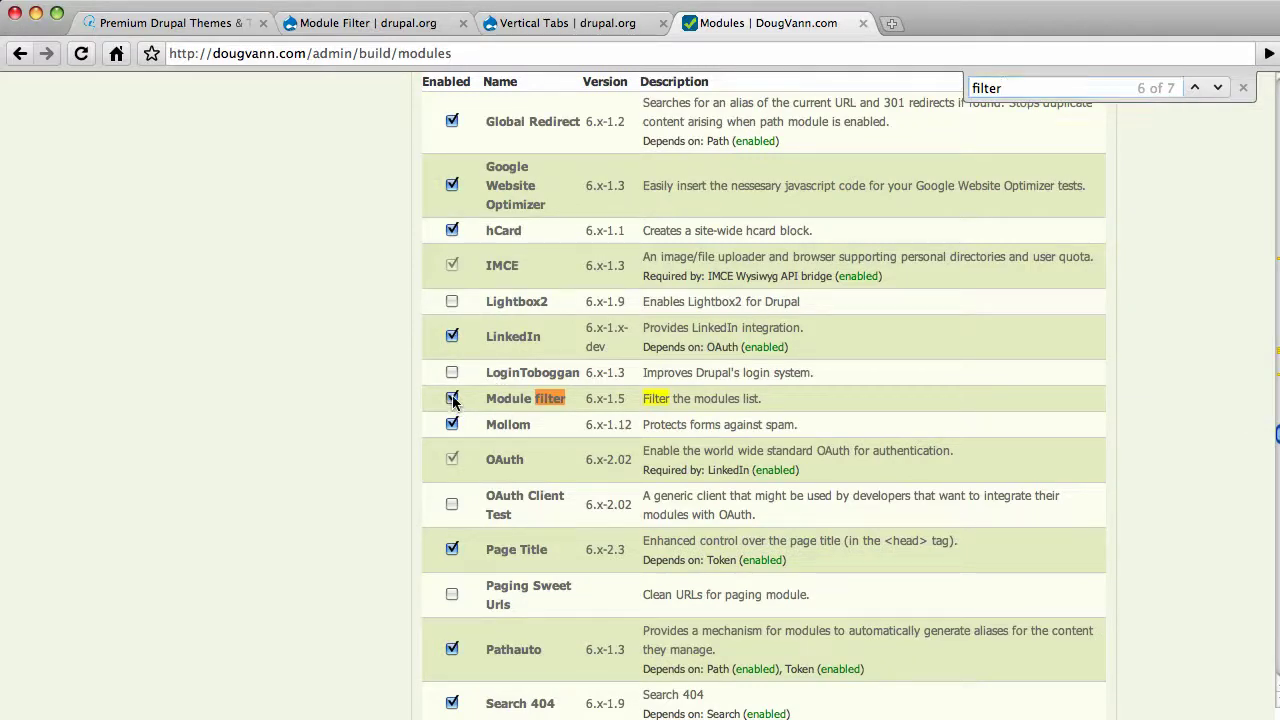
{"action": "left_click", "coordinate": [346, 22]}
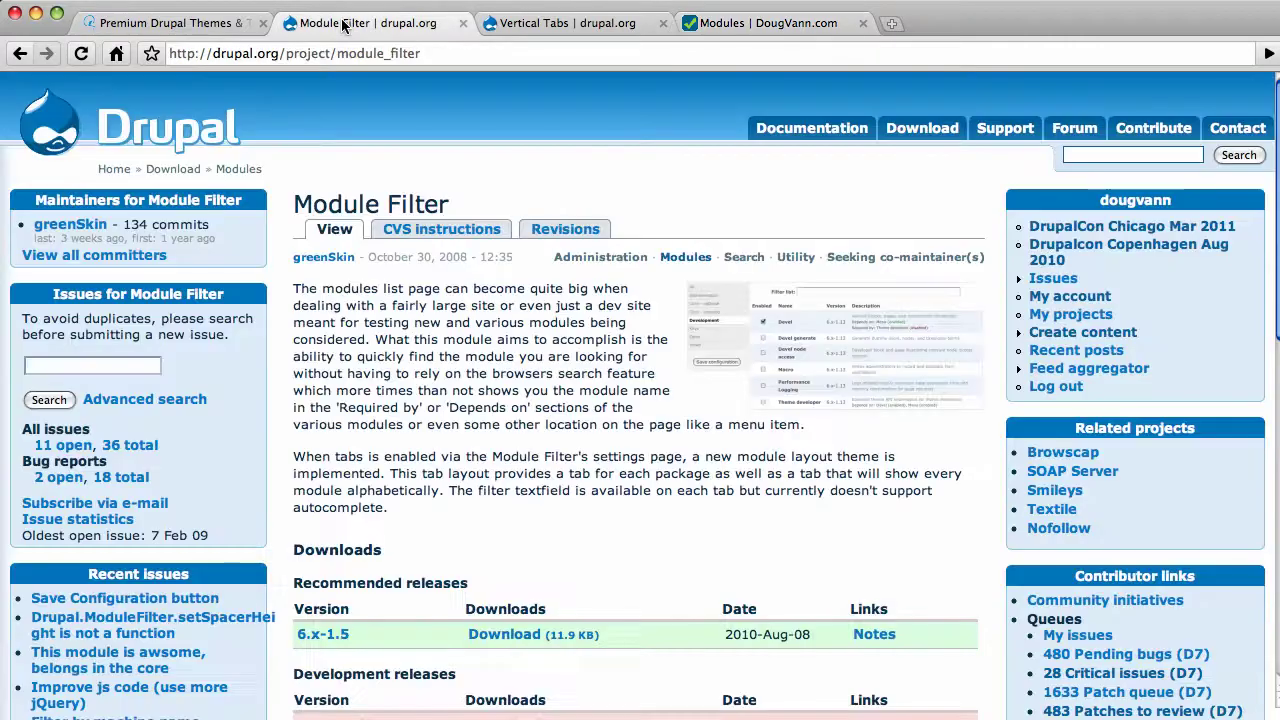
{"action": "left_click", "coordinate": [765, 23]}
{"action": "left_click", "coordinate": [369, 407]}
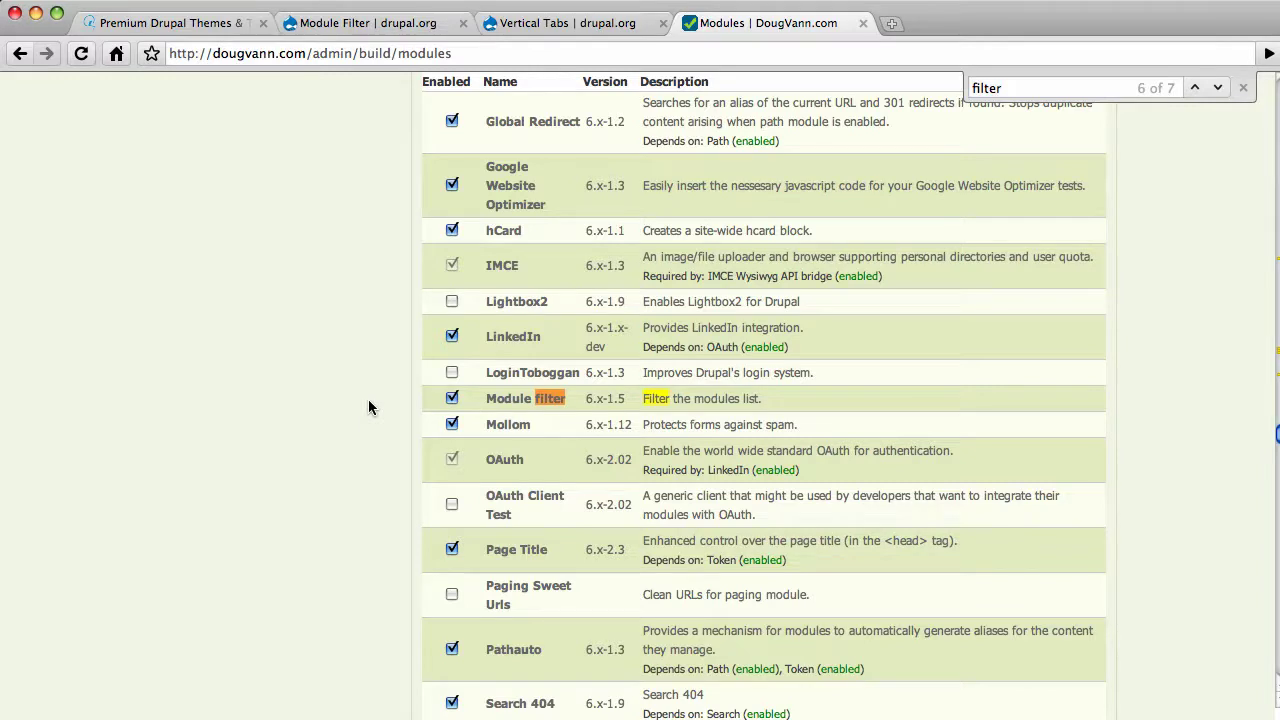
{"action": "key", "text": "End"}
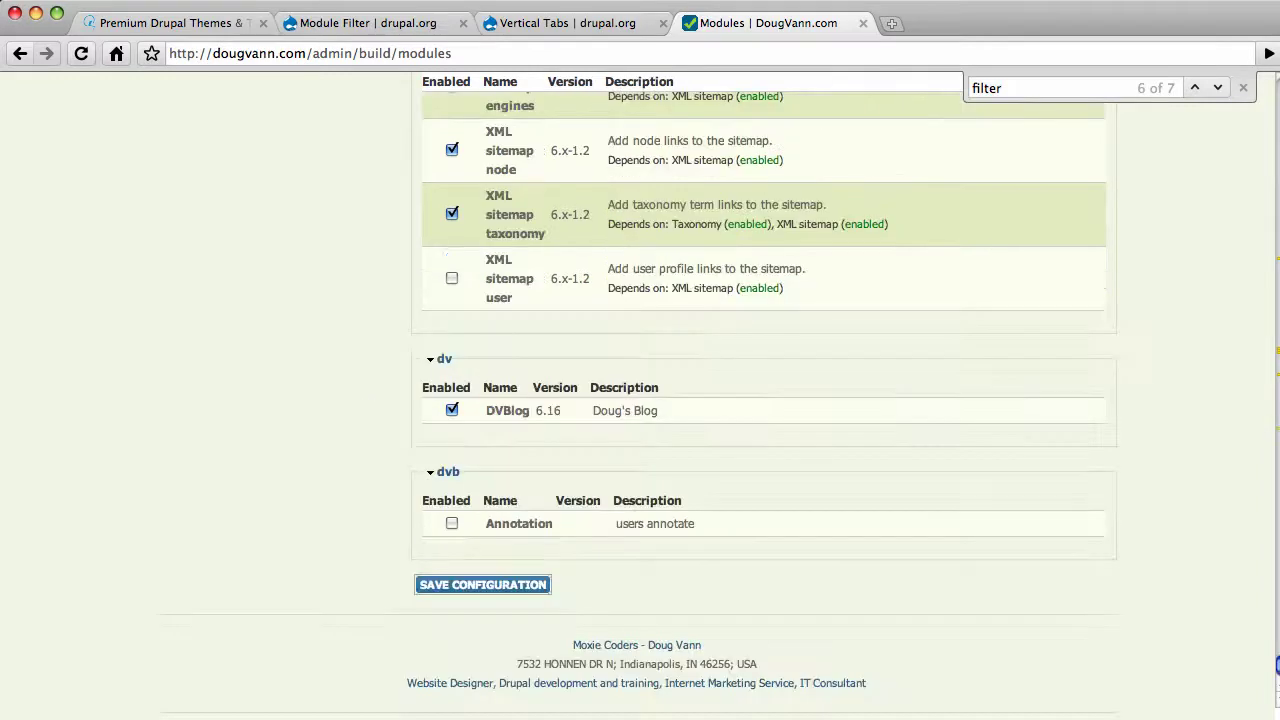
Step: Save configuration so the Modules page reloads with Module Filter's package categories and filter box
{"action": "left_click", "coordinate": [479, 586]}
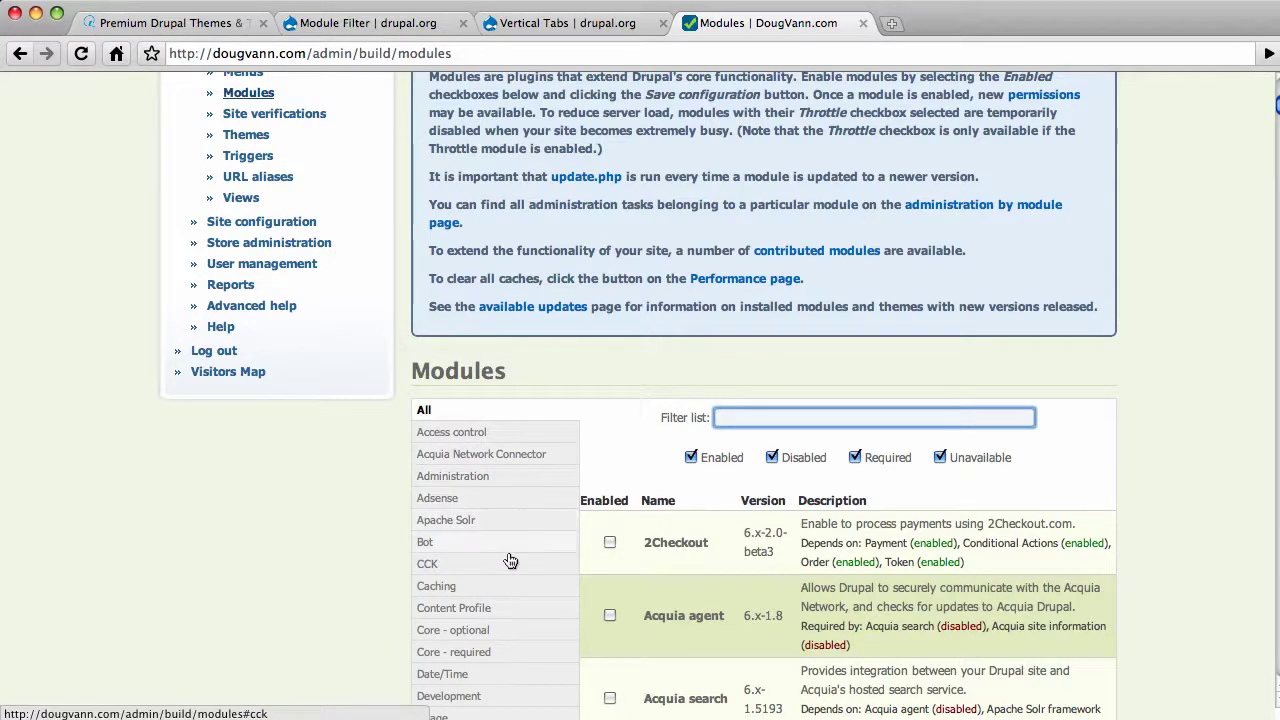
{"action": "scroll", "coordinate": [510, 560], "scroll_direction": "down", "scroll_amount": 1}
{"action": "scroll", "coordinate": [510, 560], "scroll_direction": "down", "scroll_amount": 5}
{"action": "scroll", "coordinate": [508, 558], "scroll_direction": "up", "scroll_amount": 6}
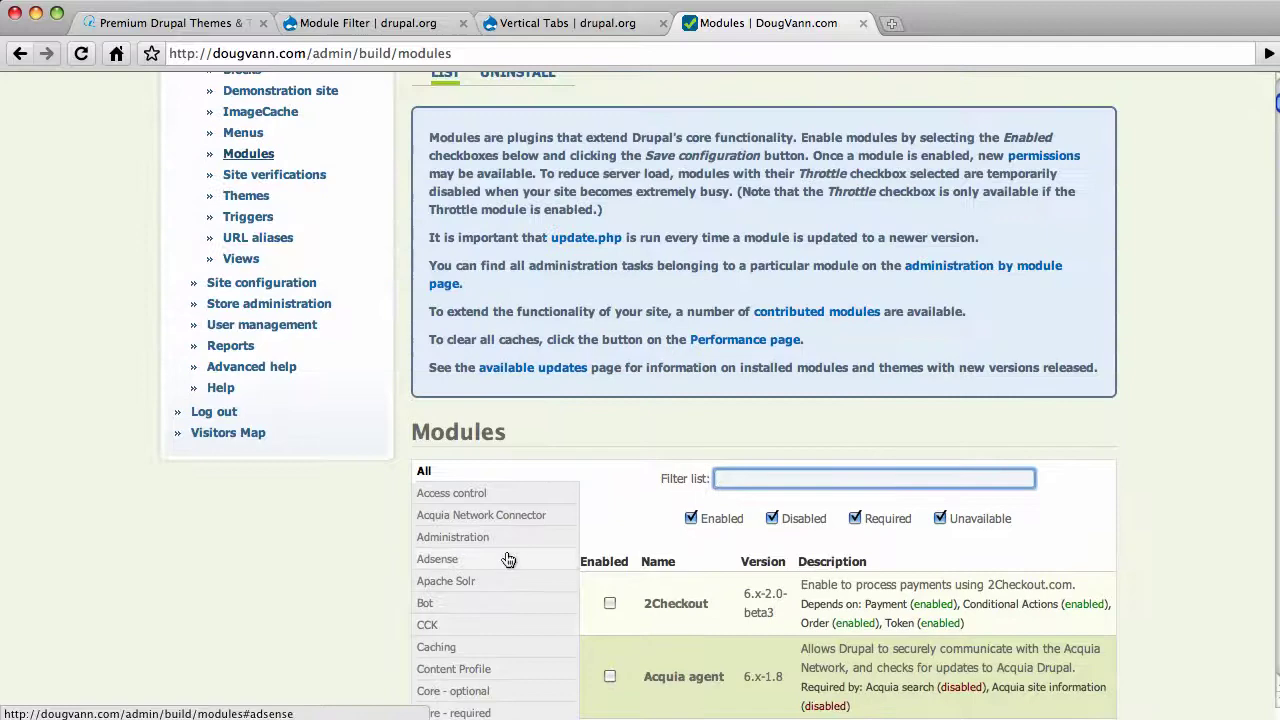
{"action": "scroll", "coordinate": [508, 560], "scroll_direction": "down", "scroll_amount": 2}
{"action": "scroll", "coordinate": [508, 560], "scroll_direction": "down", "scroll_amount": 4}
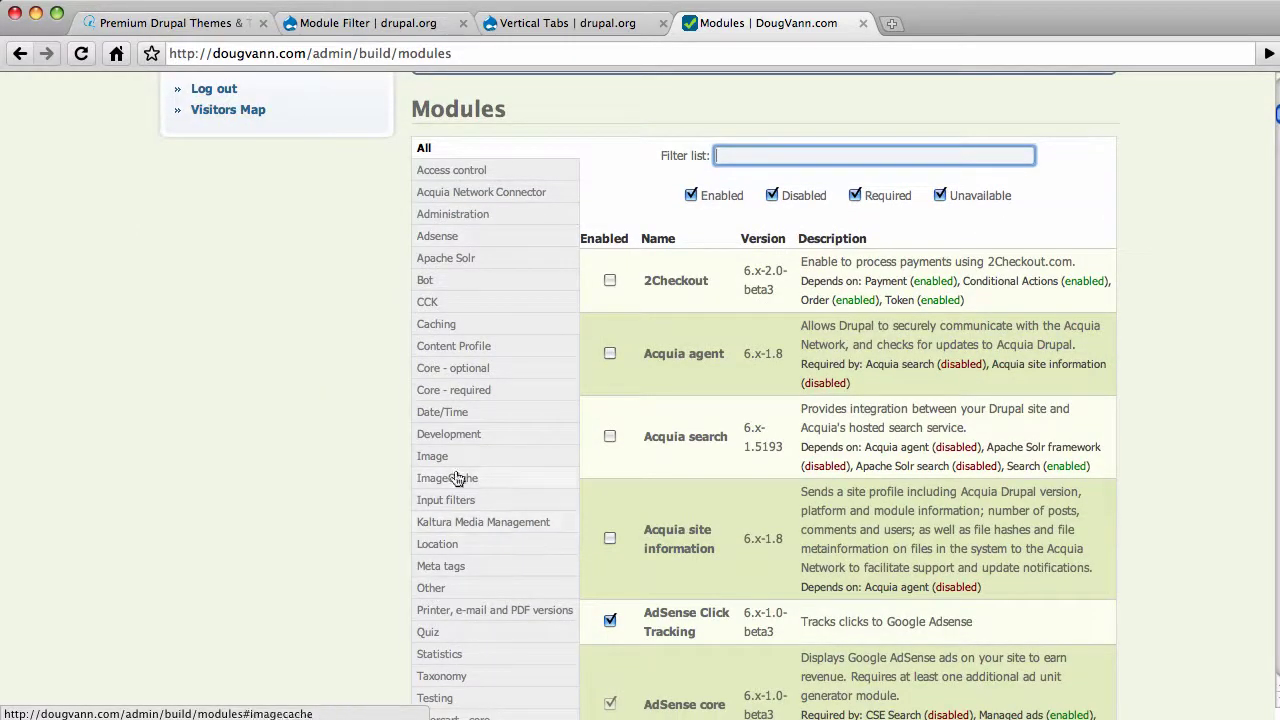
{"action": "scroll", "coordinate": [420, 477], "scroll_direction": "down", "scroll_amount": 2}
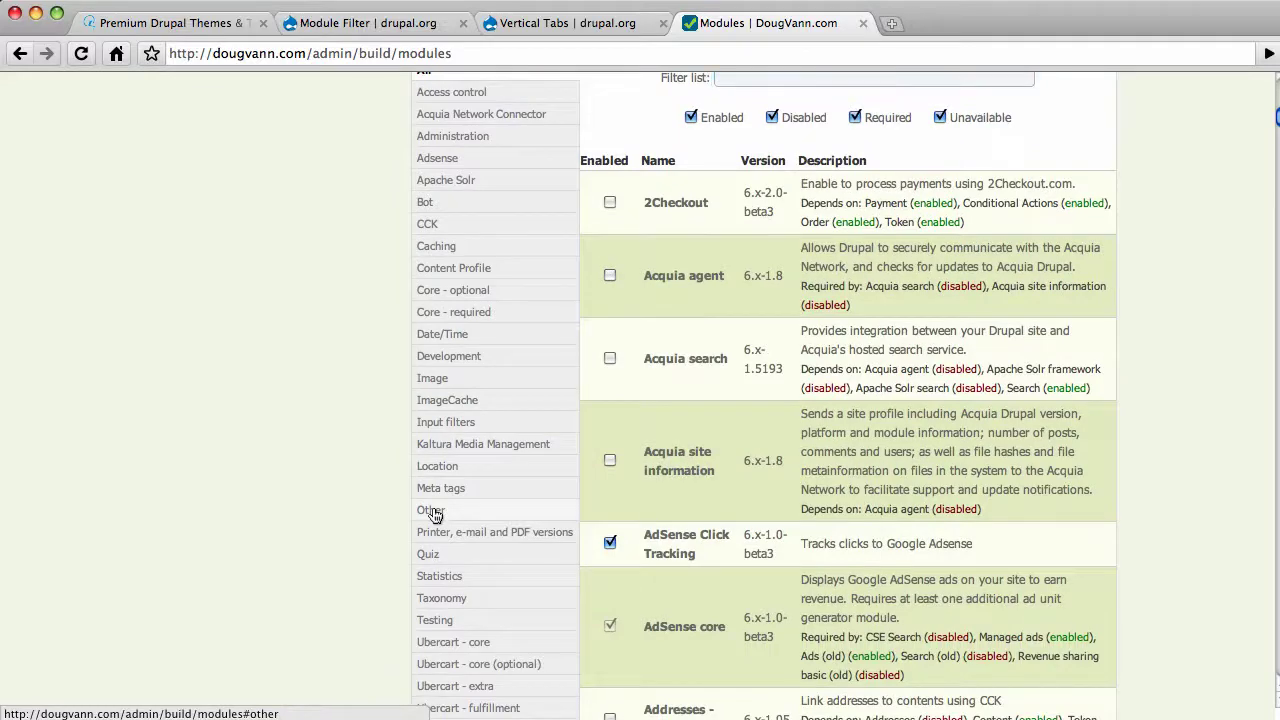
{"action": "left_click", "coordinate": [433, 512]}
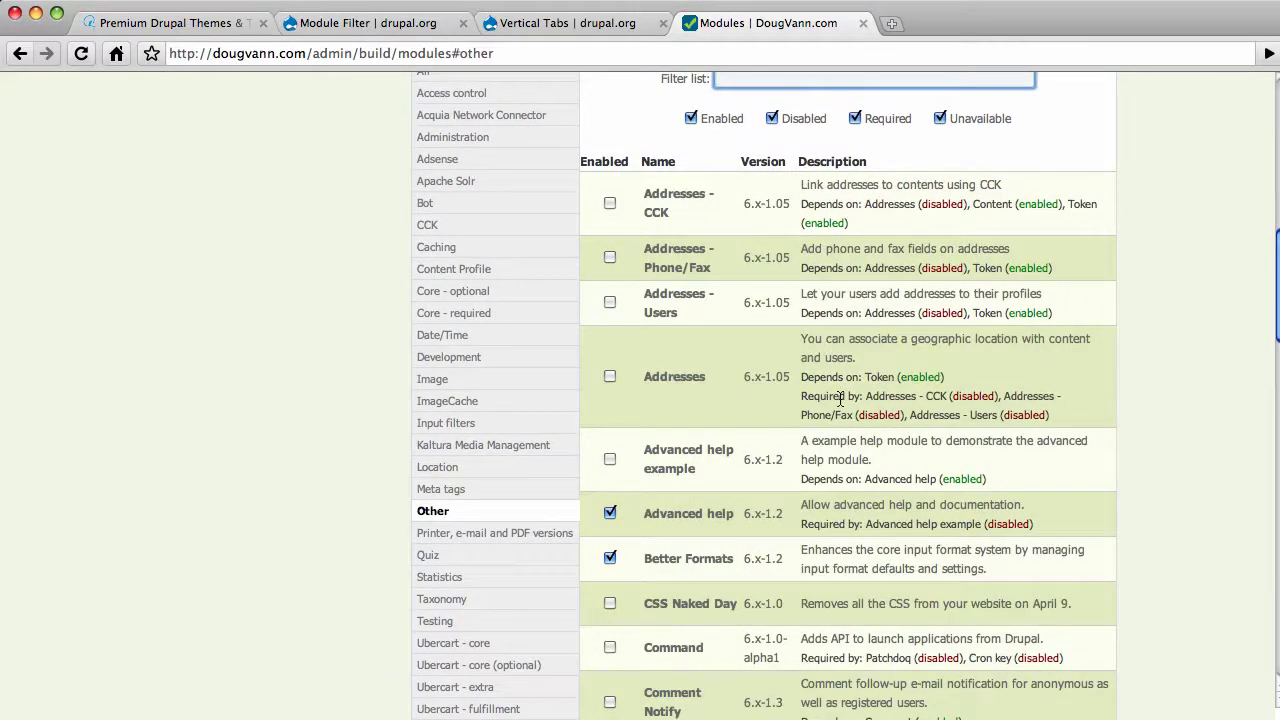
{"action": "scroll", "coordinate": [840, 392], "scroll_direction": "up", "scroll_amount": 3}
{"action": "scroll", "coordinate": [840, 401], "scroll_direction": "down", "scroll_amount": 1}
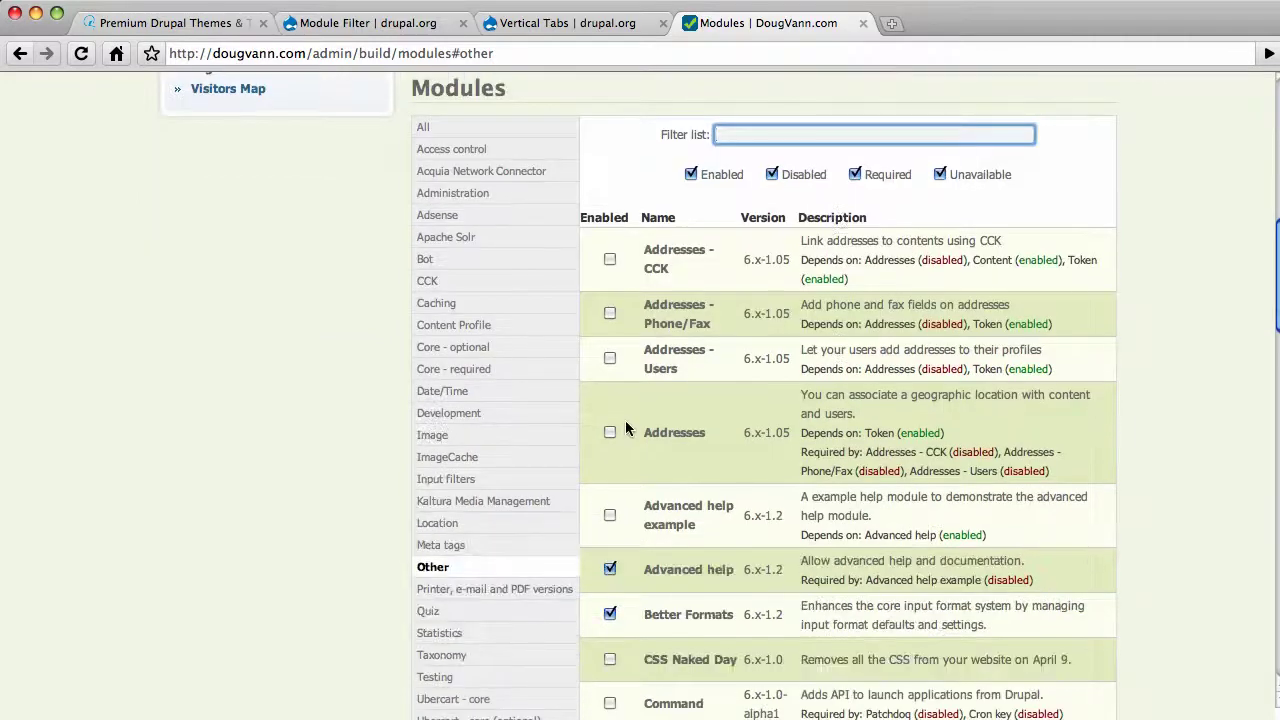
{"action": "left_click", "coordinate": [424, 128]}
{"action": "left_click", "coordinate": [758, 138]}
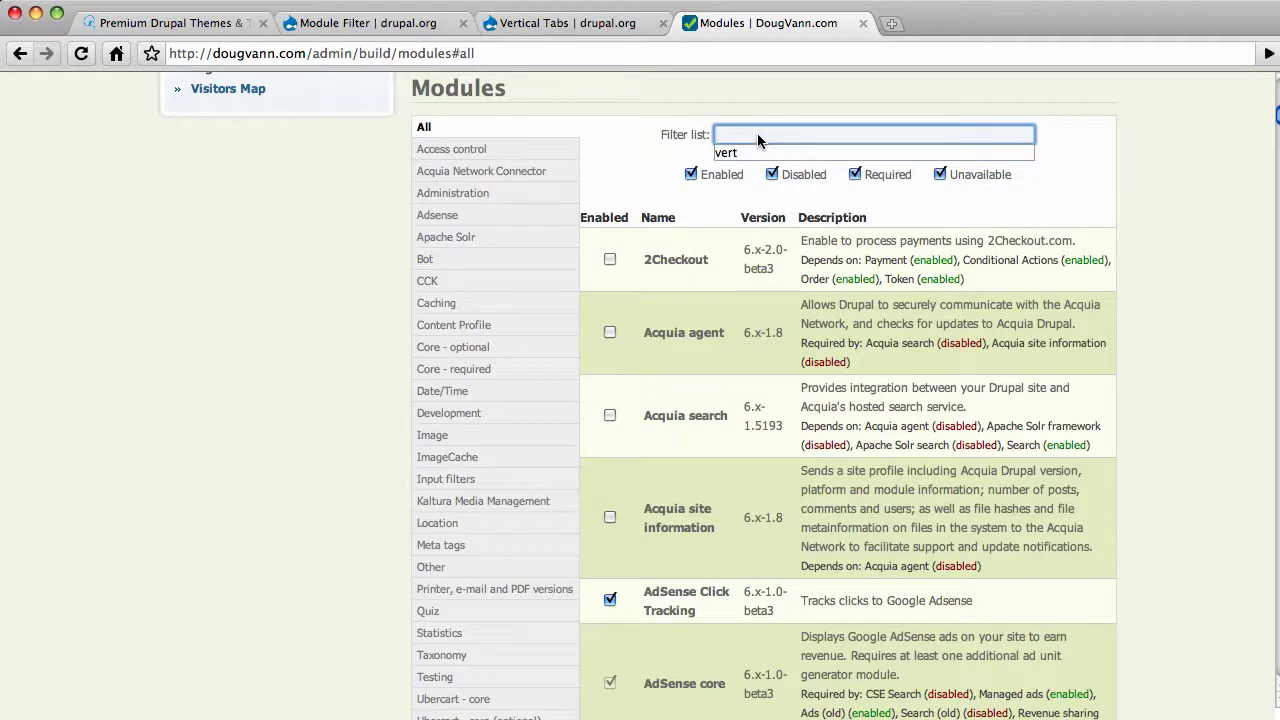
{"action": "type", "text": "filter"}
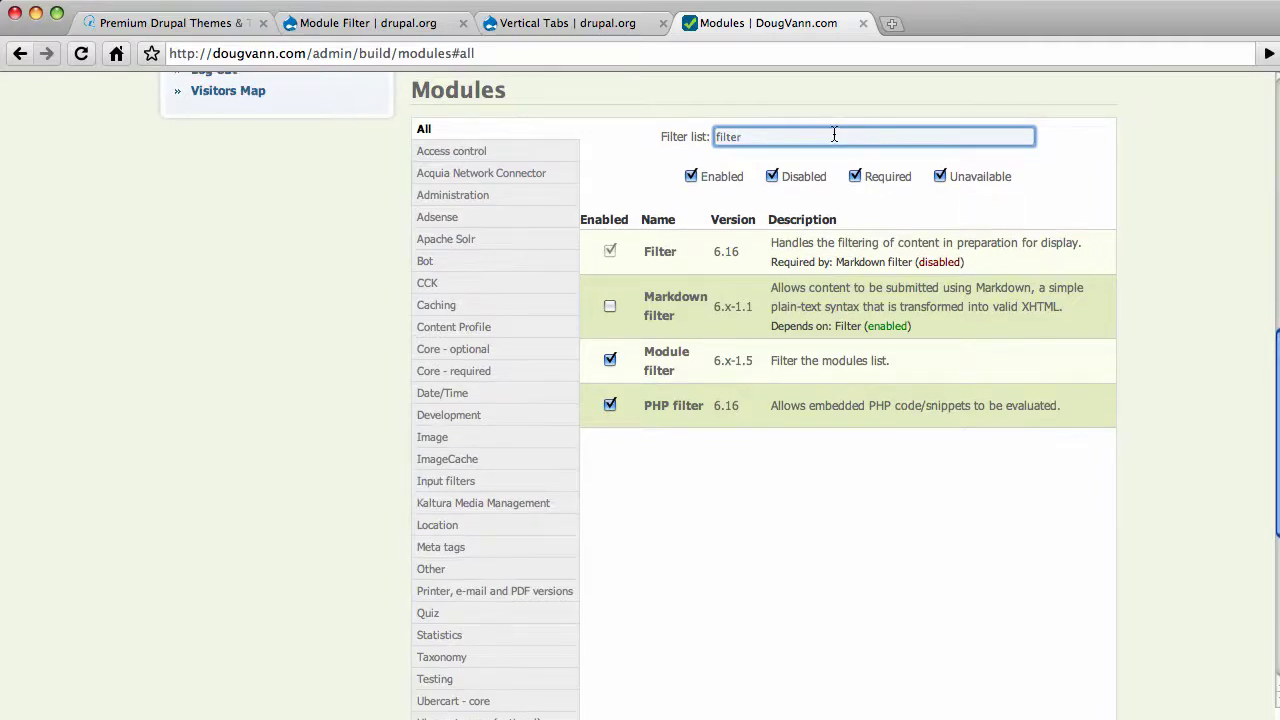
{"action": "scroll", "coordinate": [832, 133], "scroll_direction": "up", "scroll_amount": 1}
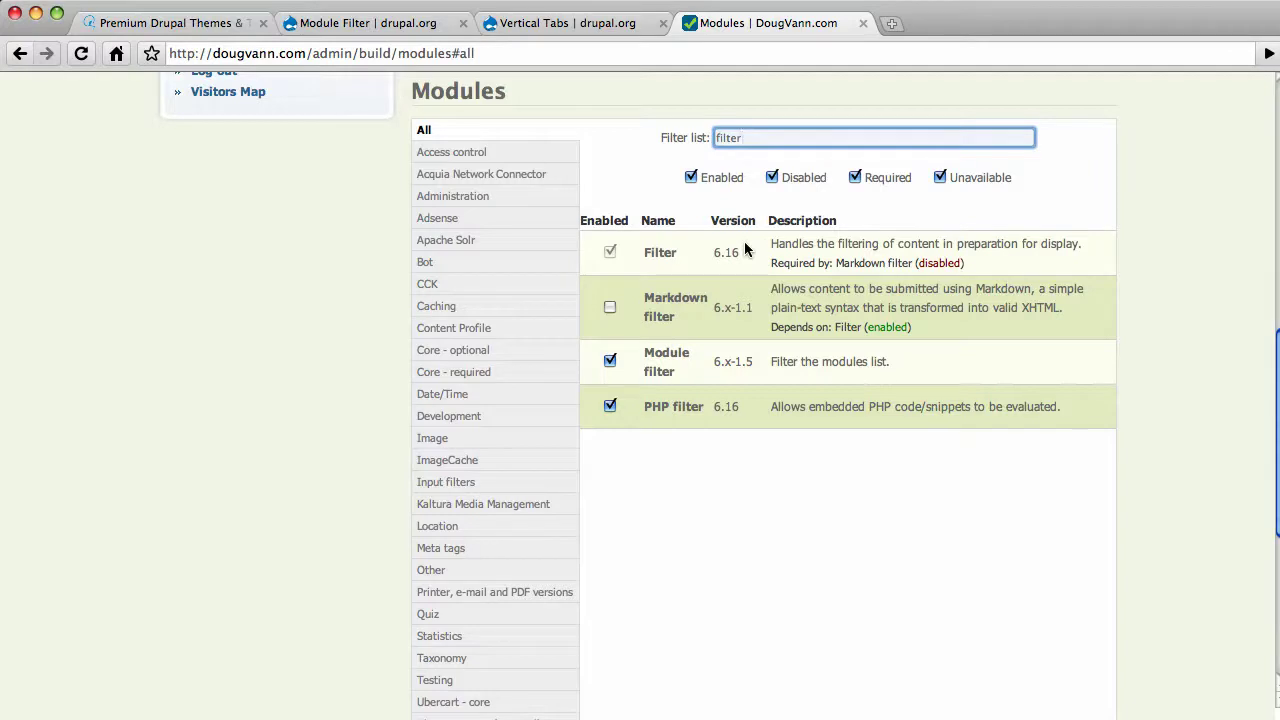
{"action": "double_click", "coordinate": [728, 140]}
{"action": "key", "text": "BackSpace"}
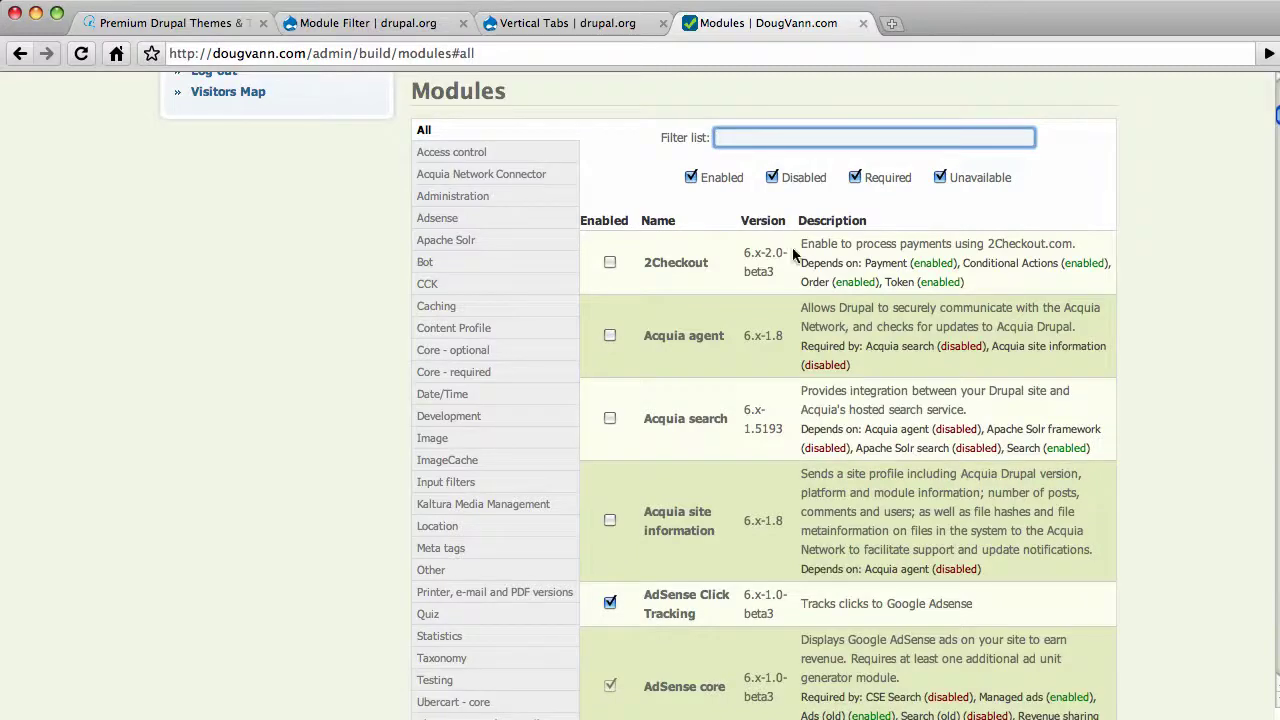
Step: Show only enabled modules by hiding disabled, required and unavailable ones
{"action": "scroll", "coordinate": [788, 335], "scroll_direction": "down", "scroll_amount": 15}
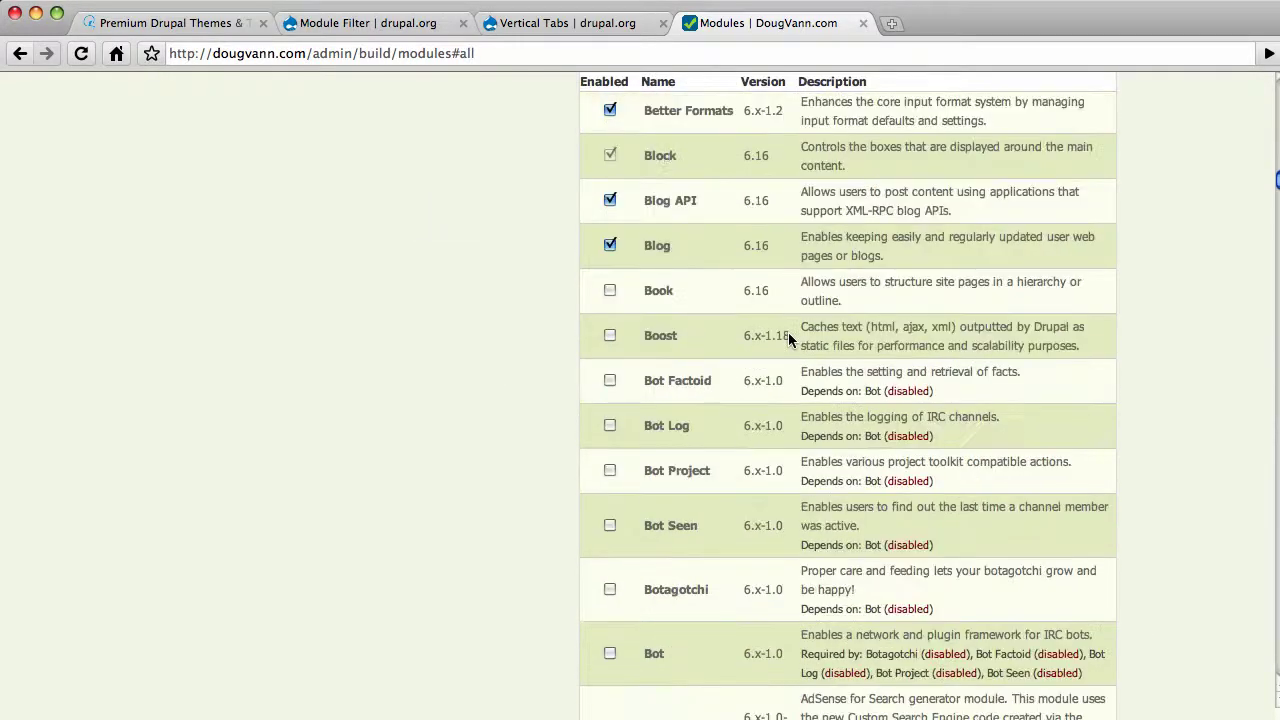
{"action": "scroll", "coordinate": [788, 332], "scroll_direction": "up", "scroll_amount": 20}
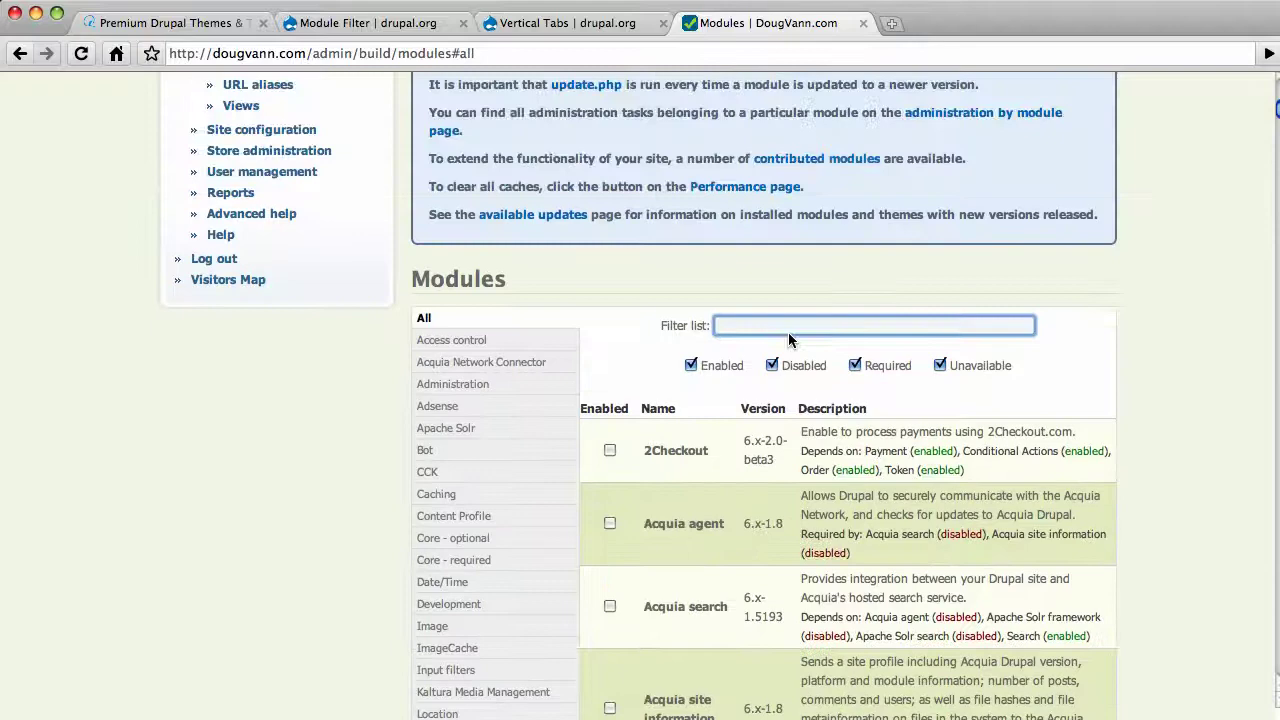
{"action": "scroll", "coordinate": [788, 332], "scroll_direction": "up", "scroll_amount": 5}
{"action": "scroll", "coordinate": [788, 332], "scroll_direction": "down", "scroll_amount": 6}
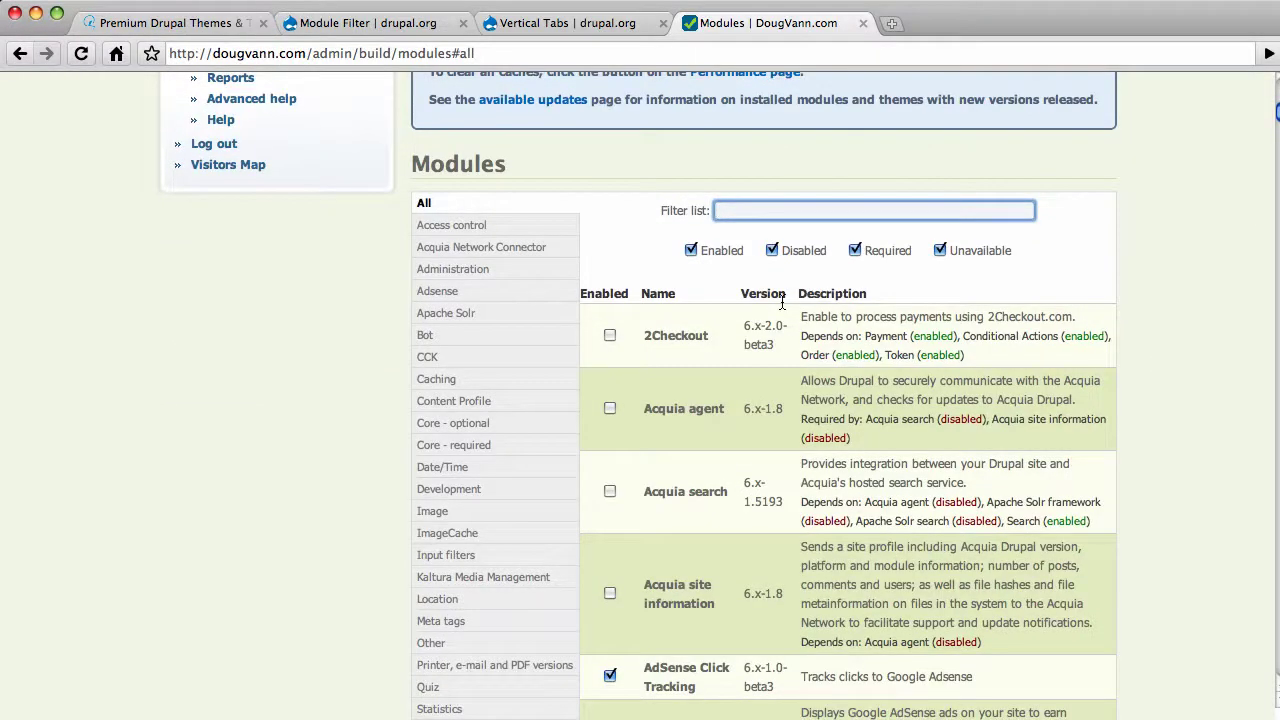
{"action": "left_click", "coordinate": [767, 260]}
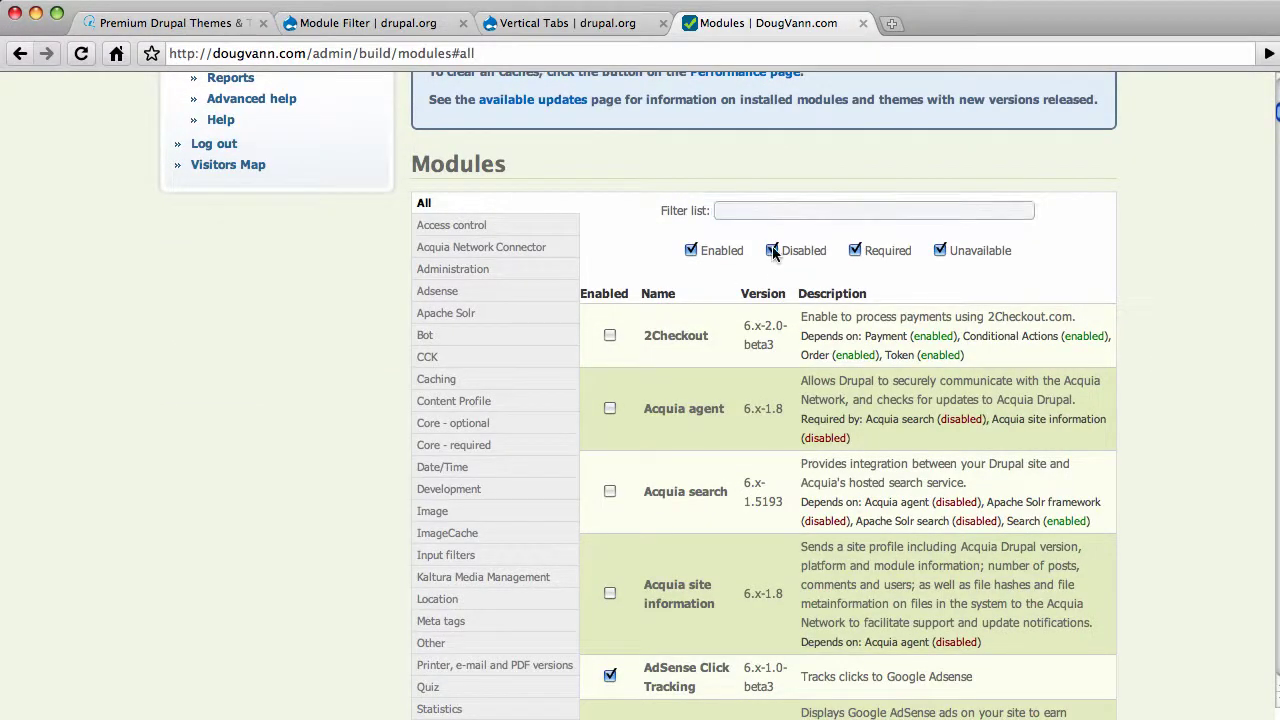
{"action": "left_click", "coordinate": [853, 251]}
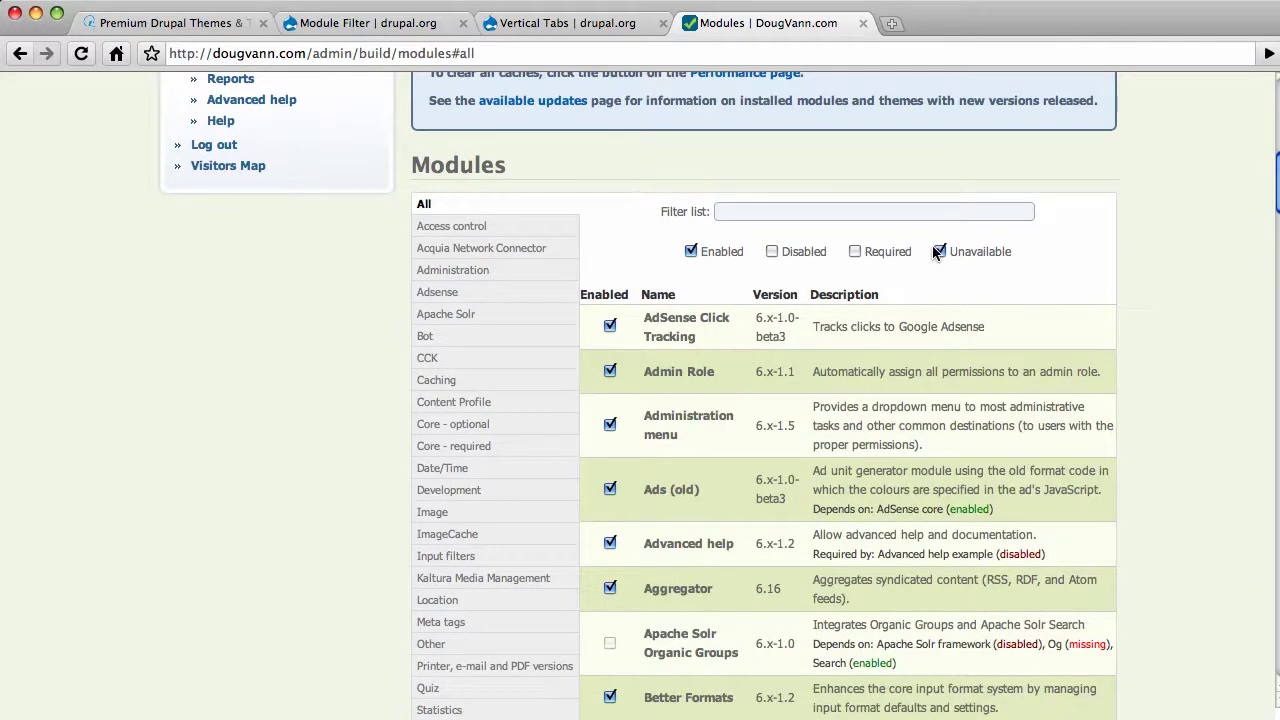
{"action": "left_click", "coordinate": [936, 248]}
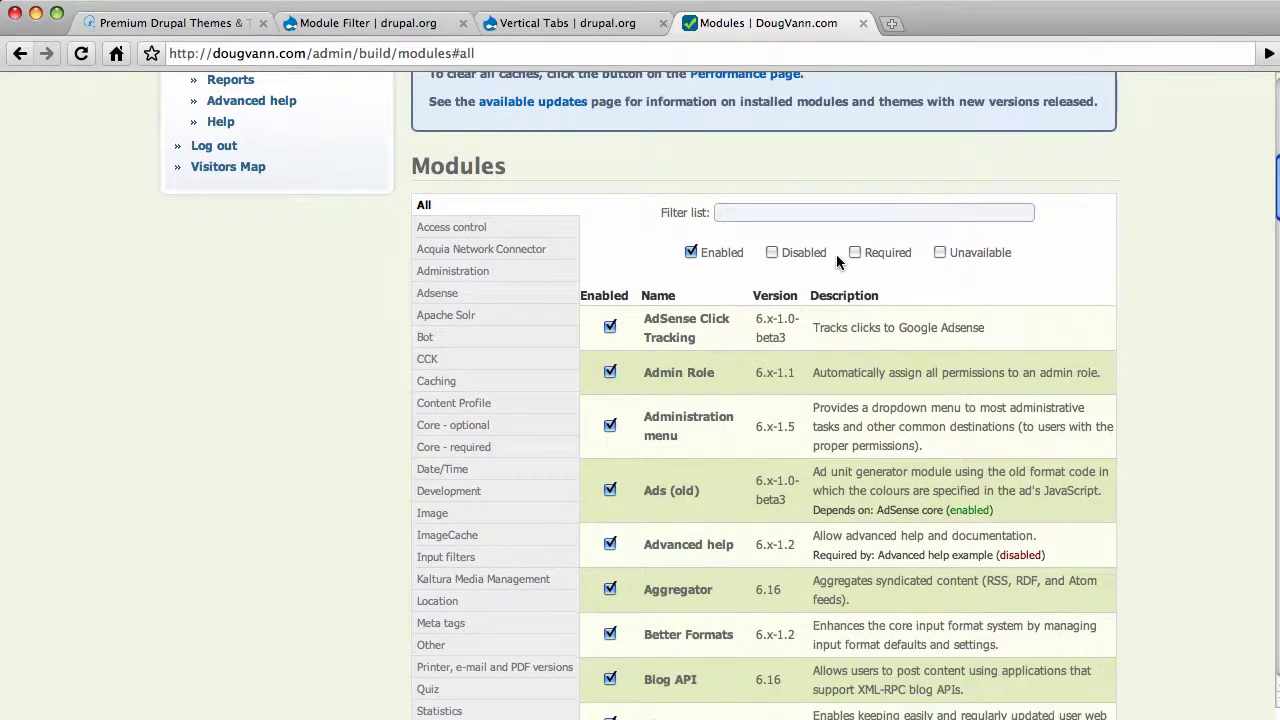
Step: Scroll through the enabled modules and back up to the 'configuration options have been saved' message
{"action": "scroll", "coordinate": [808, 303], "scroll_direction": "down", "scroll_amount": 10}
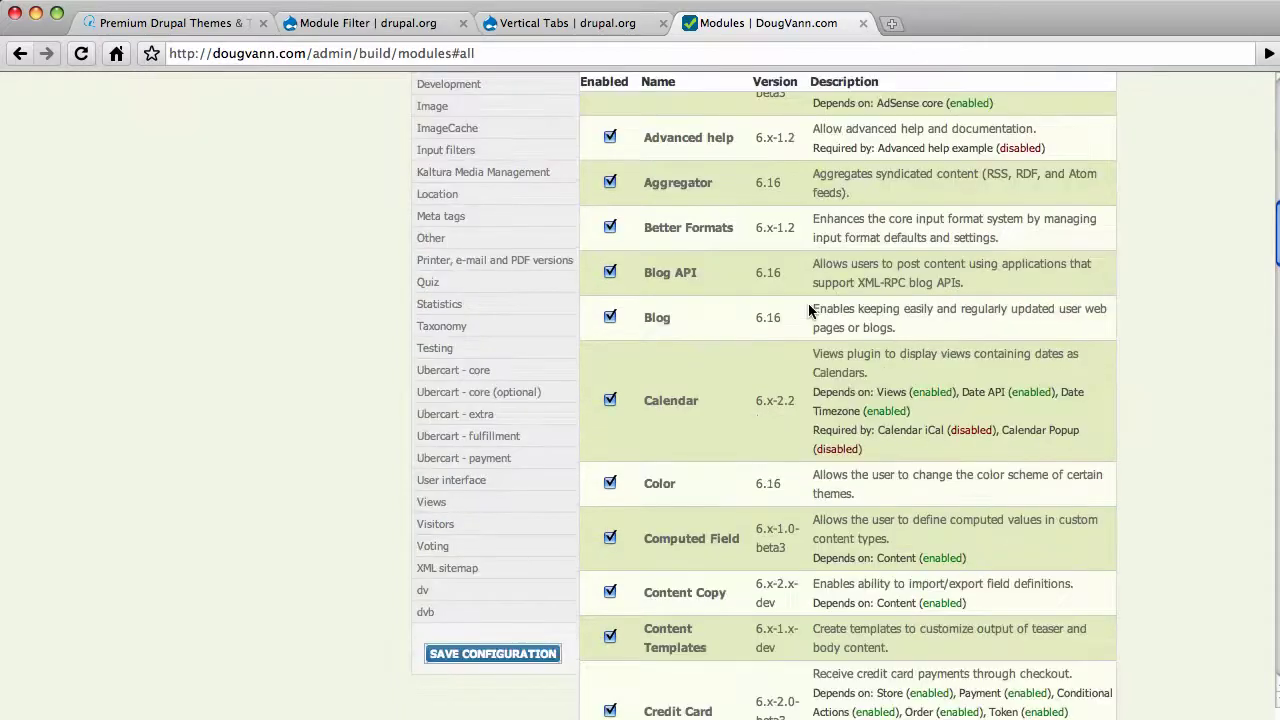
{"action": "scroll", "coordinate": [809, 310], "scroll_direction": "down", "scroll_amount": 15}
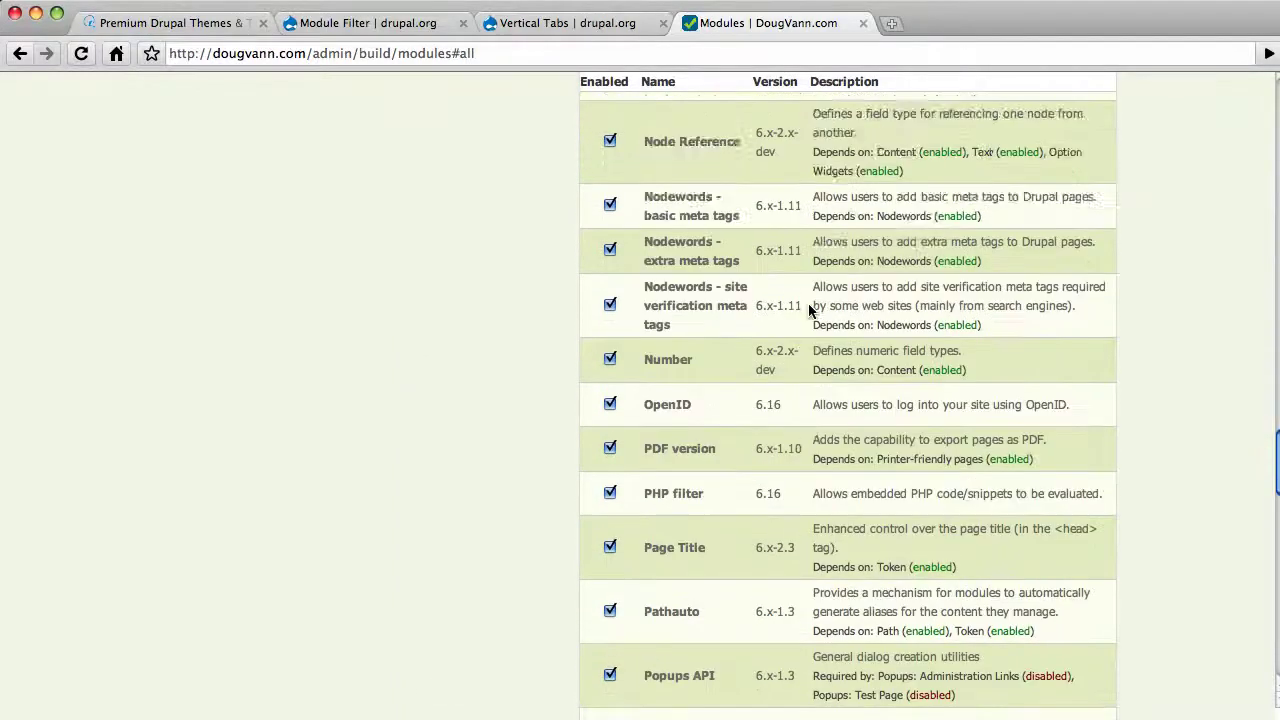
{"action": "scroll", "coordinate": [809, 310], "scroll_direction": "down", "scroll_amount": 5}
{"action": "scroll", "coordinate": [809, 310], "scroll_direction": "up", "scroll_amount": 20}
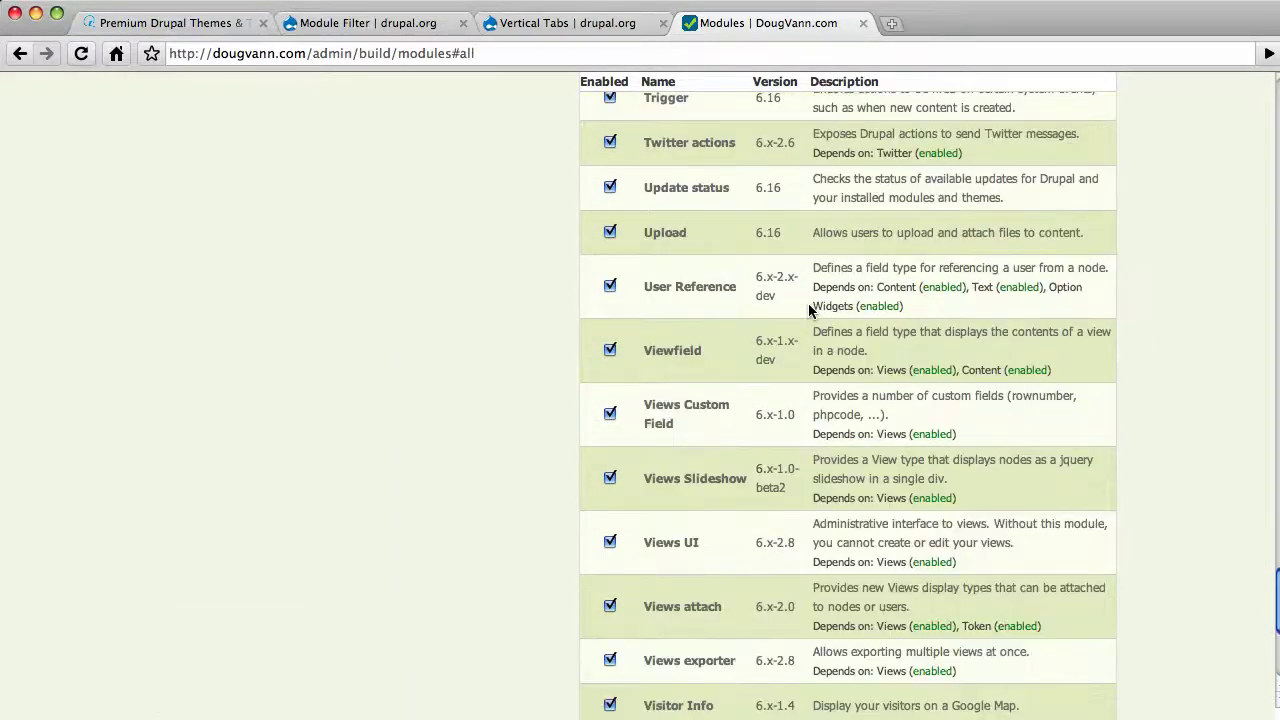
{"action": "scroll", "coordinate": [808, 310], "scroll_direction": "up", "scroll_amount": 20}
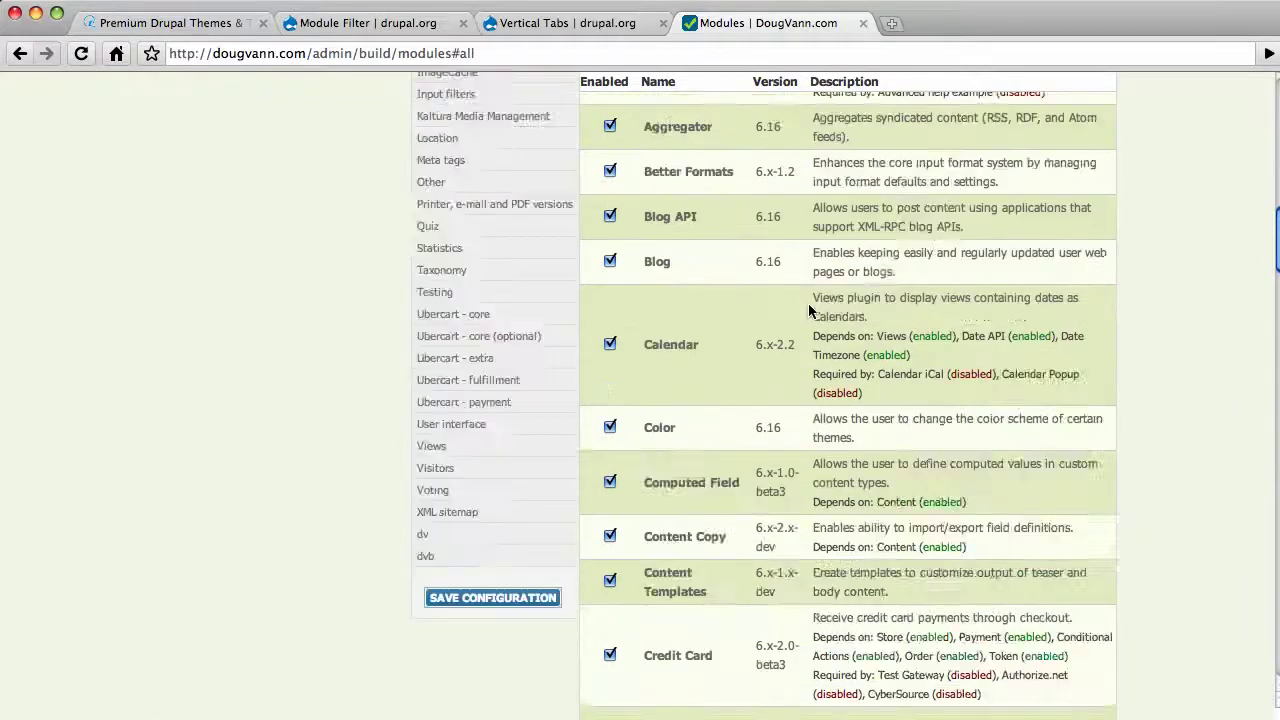
{"action": "scroll", "coordinate": [808, 305], "scroll_direction": "down", "scroll_amount": 10}
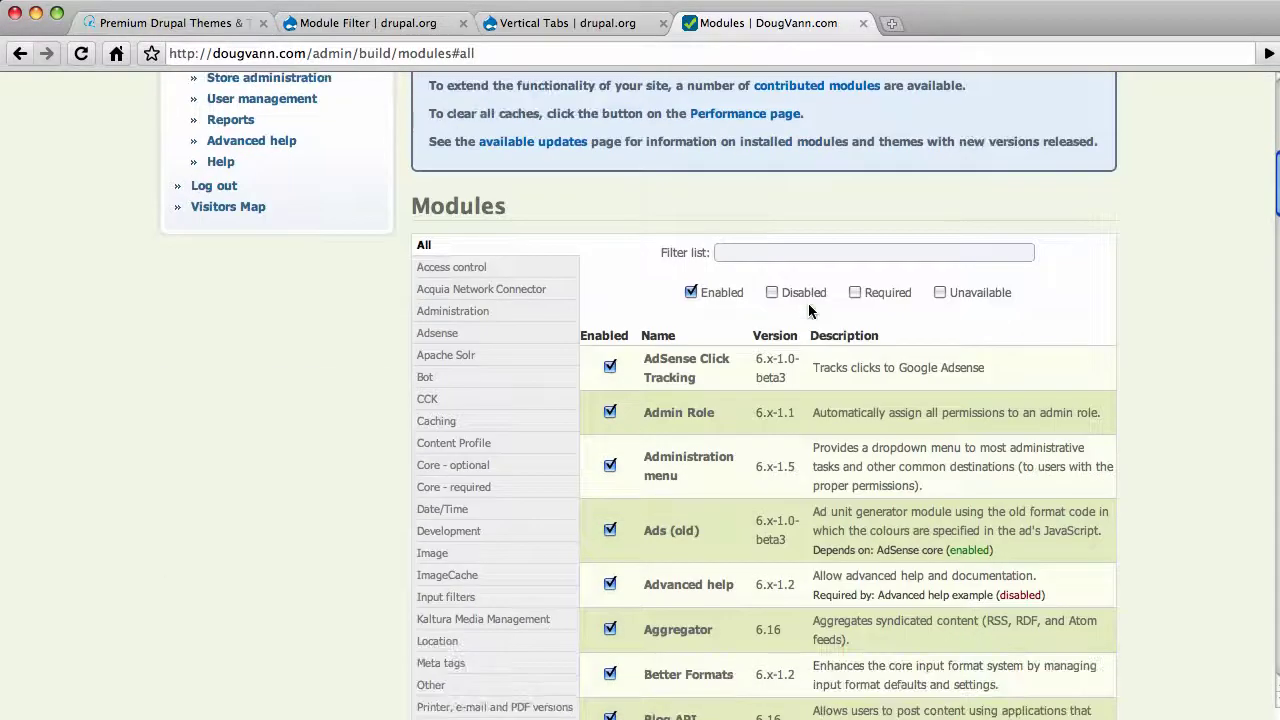
{"action": "scroll", "coordinate": [808, 305], "scroll_direction": "up", "scroll_amount": 11}
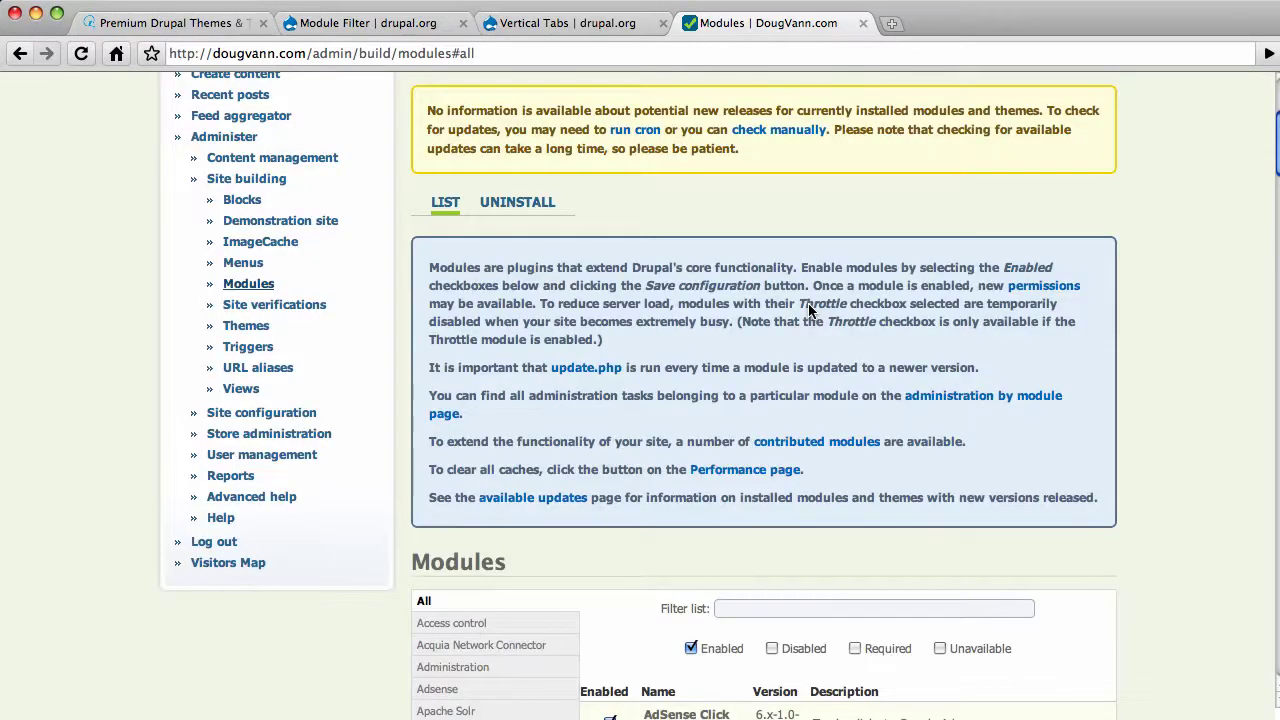
{"action": "scroll", "coordinate": [808, 305], "scroll_direction": "up", "scroll_amount": 6}
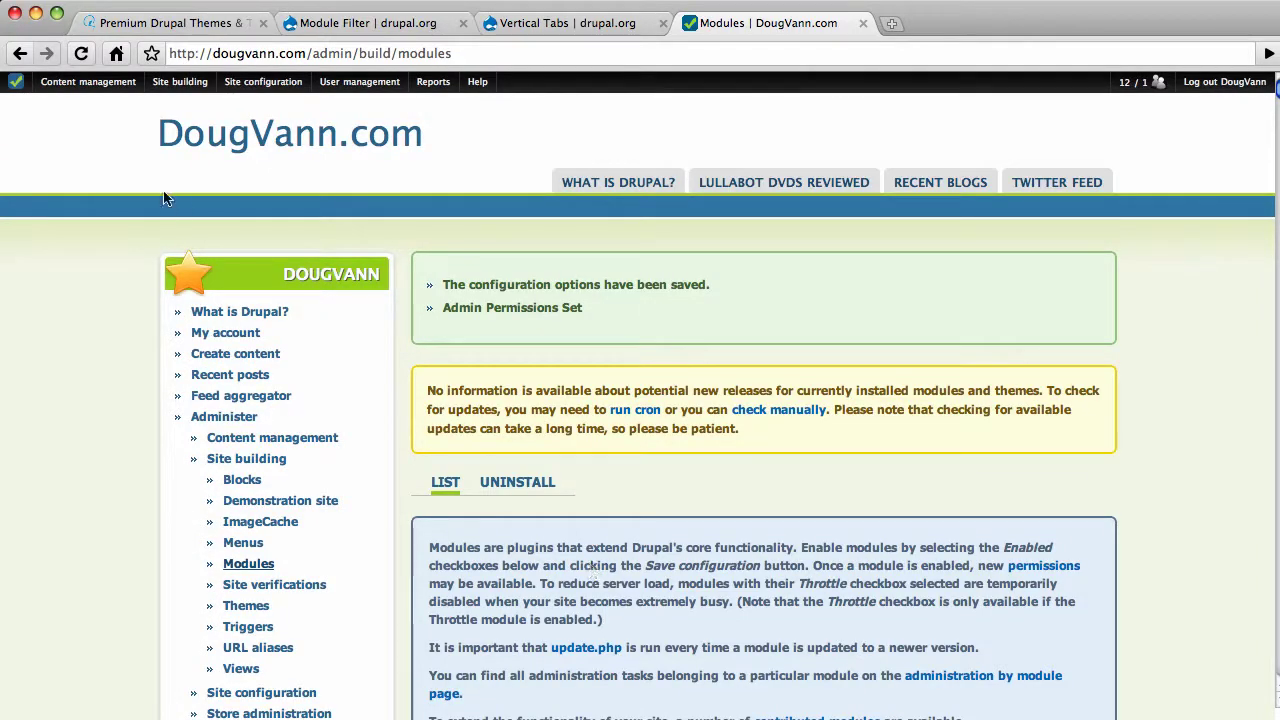
Step: Go to the DougVann.com homepage and open the 'Flying out to Dallas for DruaplCamp Number 9' post
{"action": "left_click", "coordinate": [367, 141]}
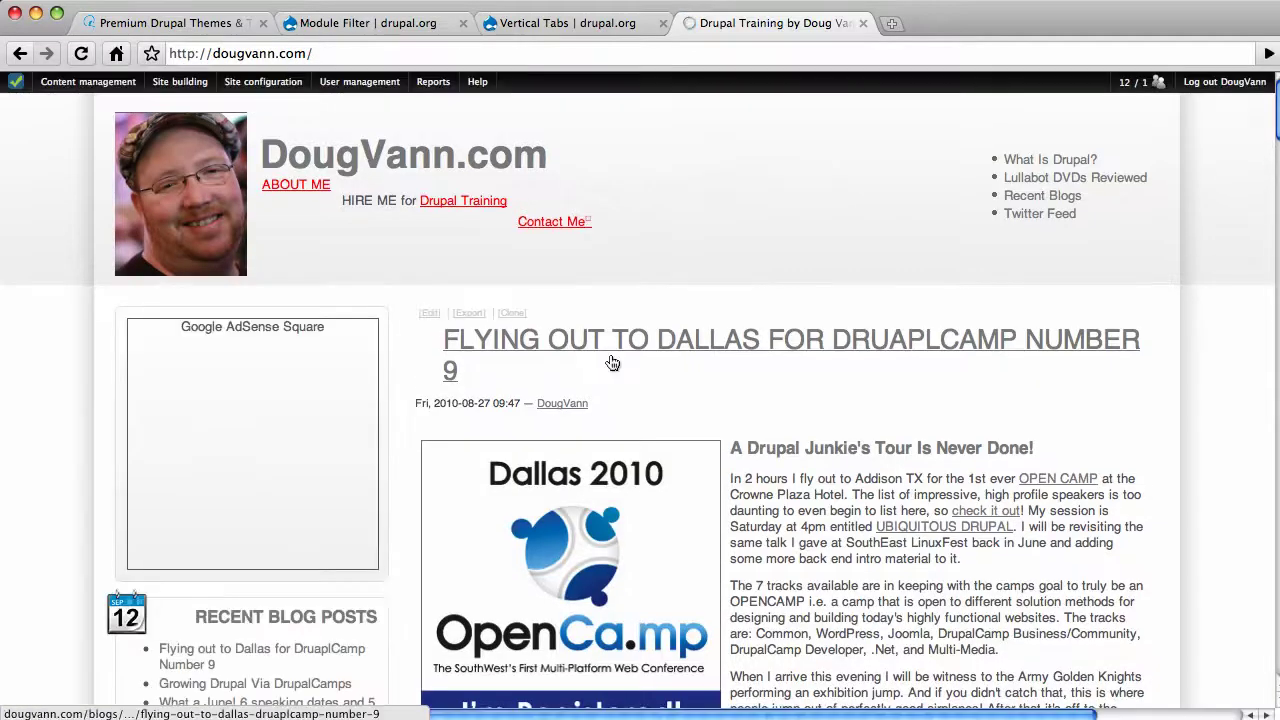
{"action": "left_click", "coordinate": [618, 341]}
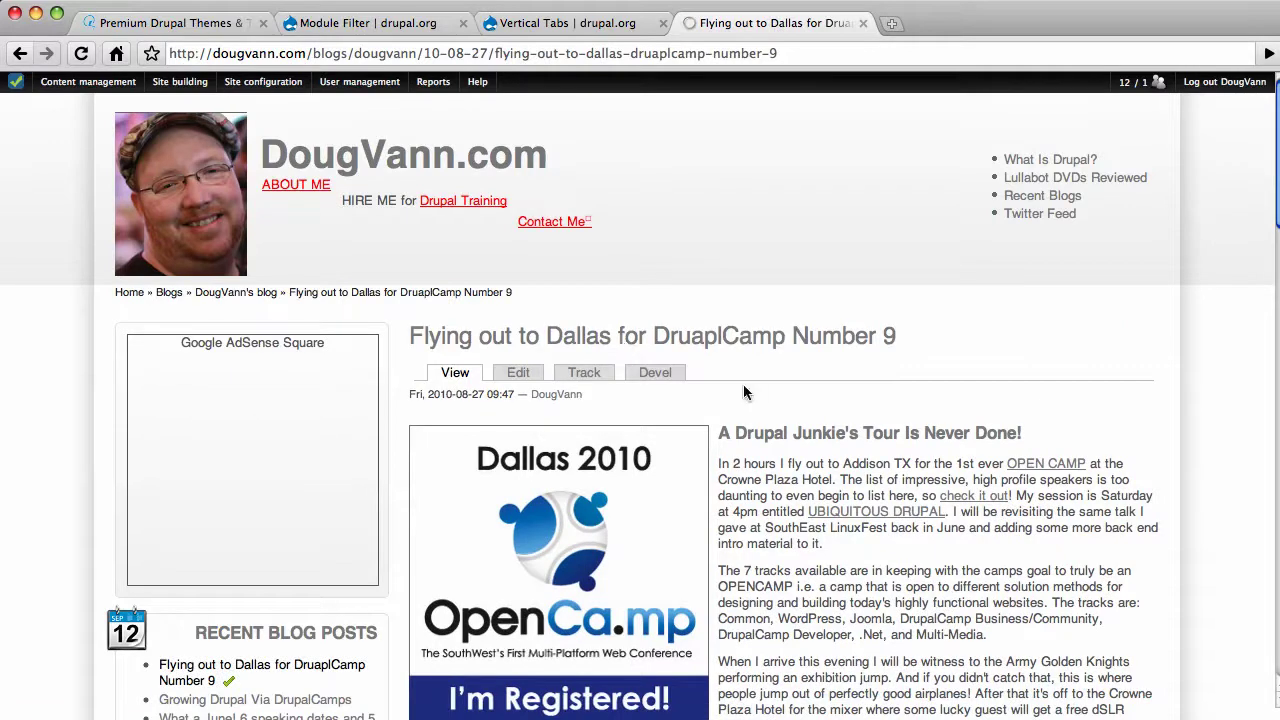
{"action": "scroll", "coordinate": [754, 469], "scroll_direction": "down", "scroll_amount": 5}
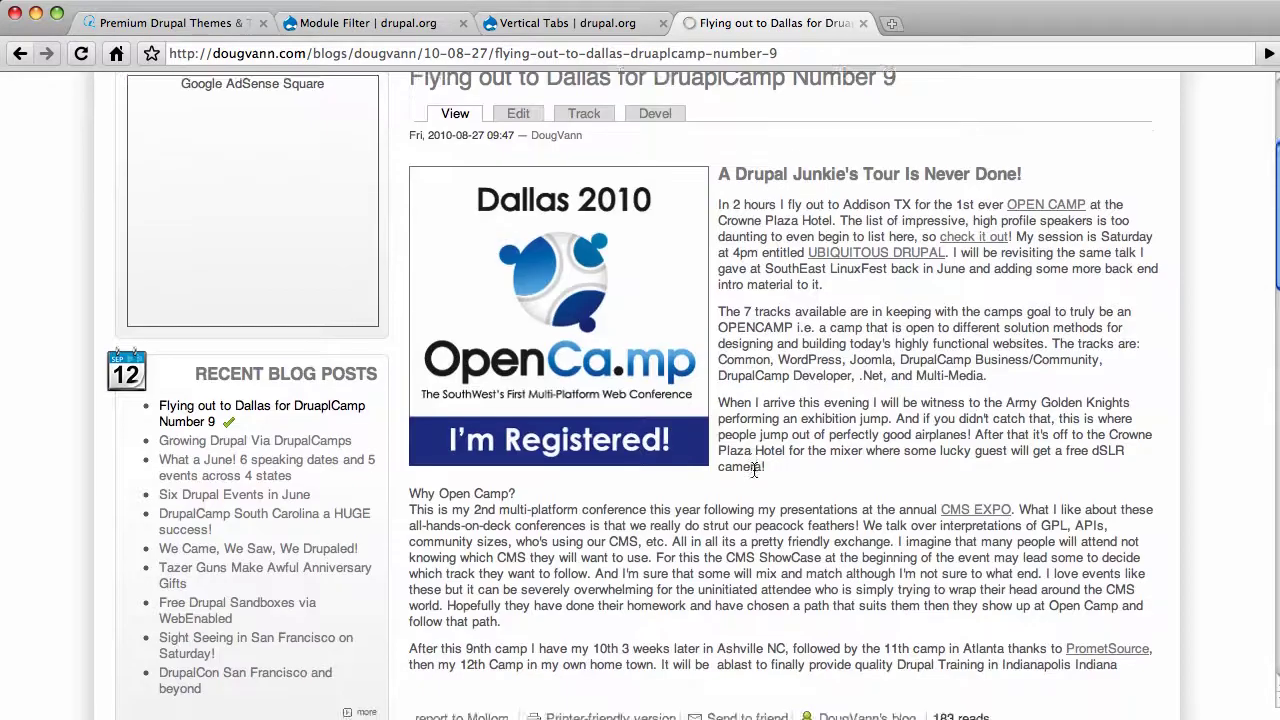
{"action": "scroll", "coordinate": [754, 469], "scroll_direction": "up", "scroll_amount": 5}
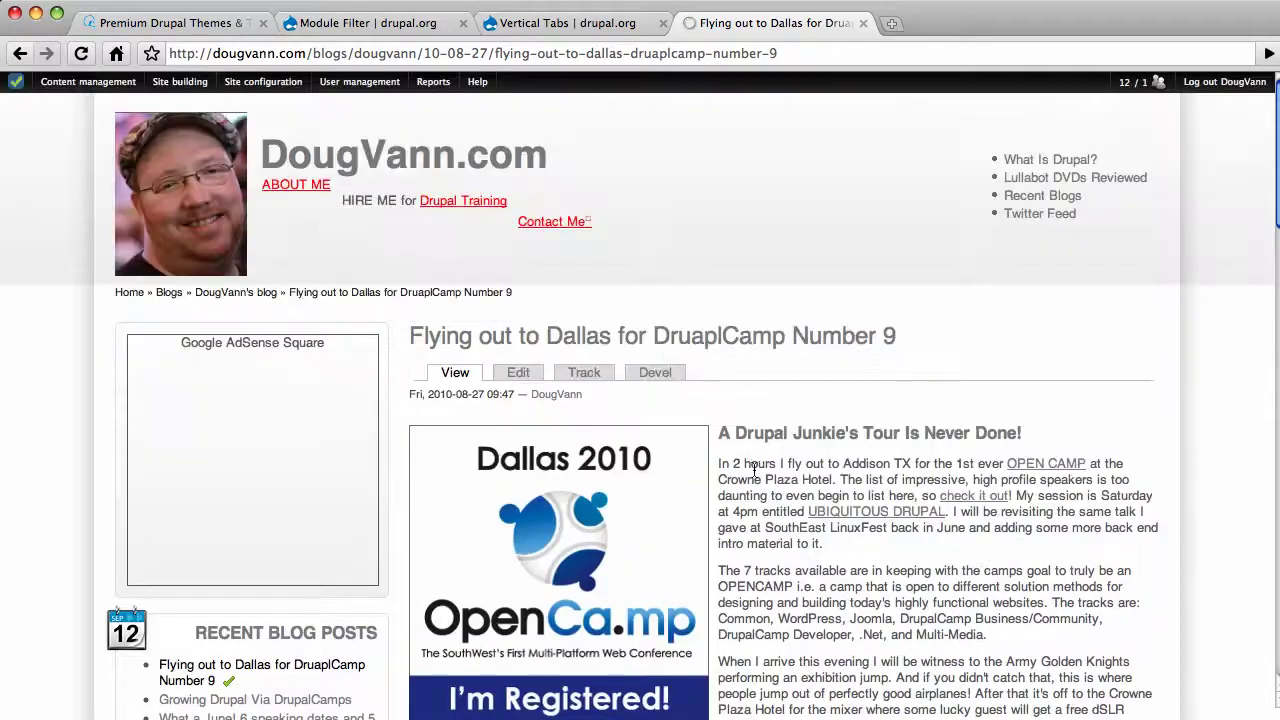
Step: Open the post's edit form and expand then collapse the Menu settings section
{"action": "left_click", "coordinate": [521, 374]}
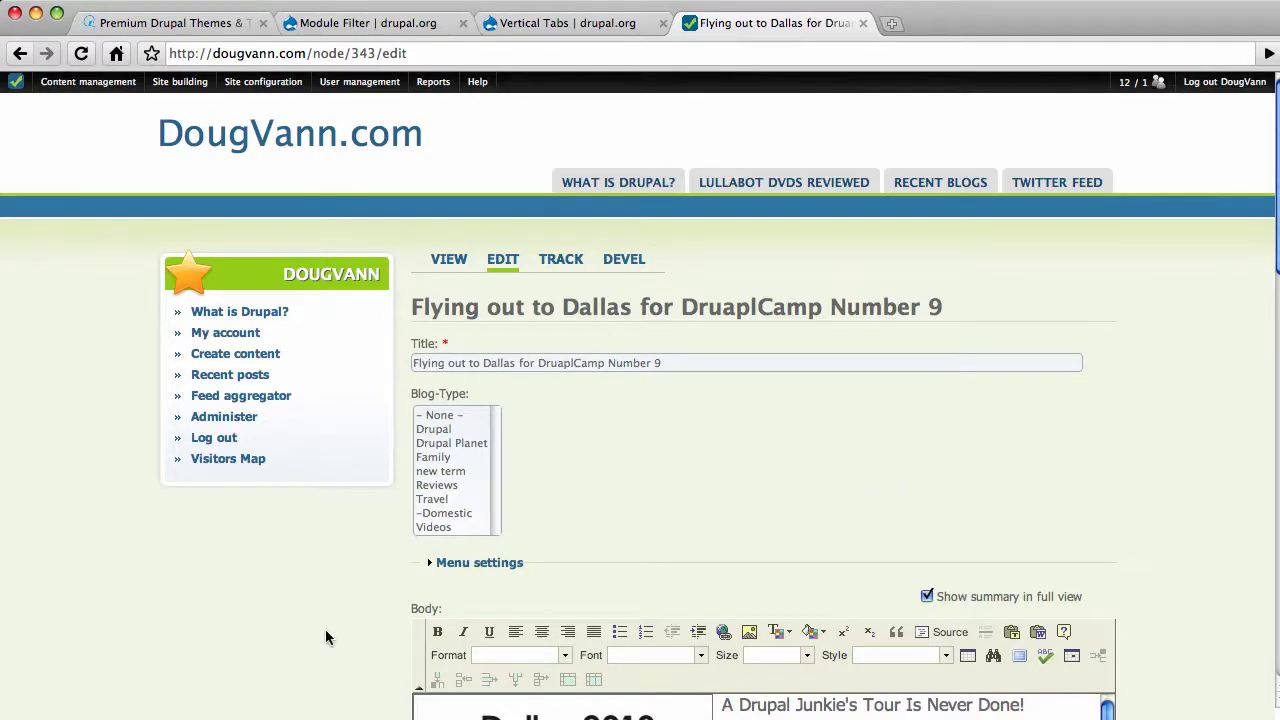
{"action": "scroll", "coordinate": [328, 636], "scroll_direction": "down", "scroll_amount": 5}
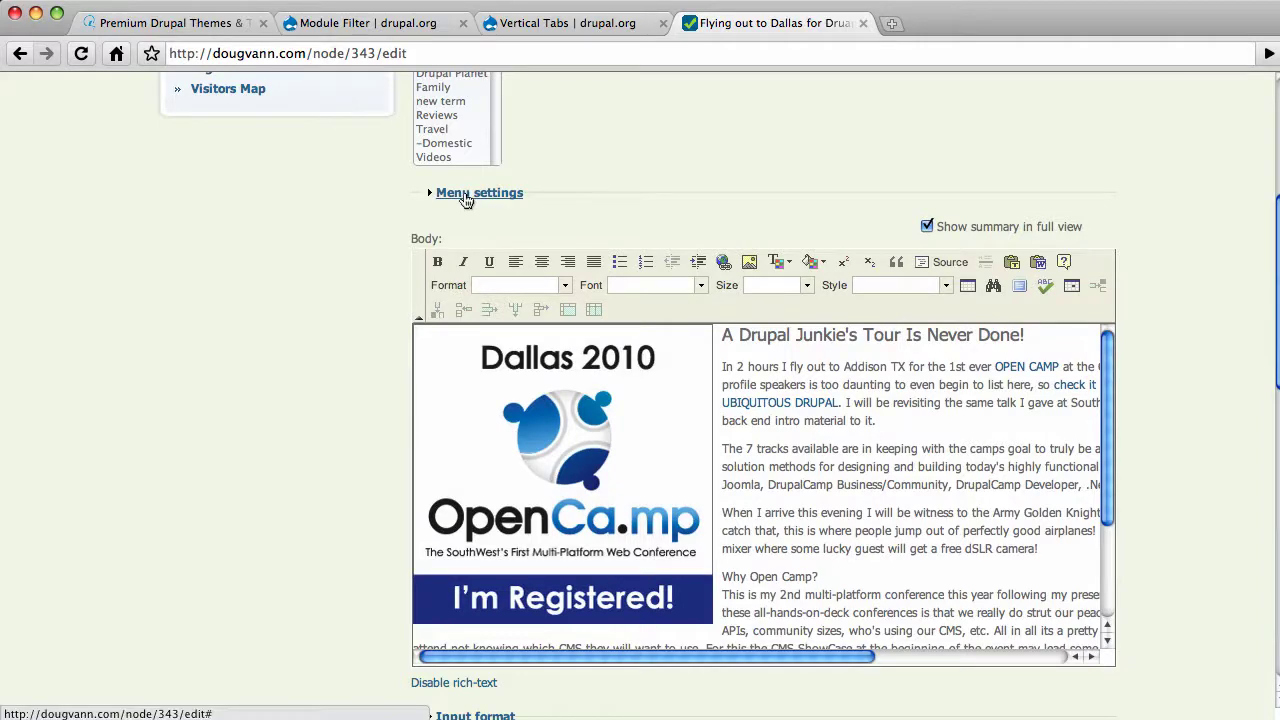
{"action": "left_click", "coordinate": [465, 195]}
{"action": "left_click", "coordinate": [465, 196]}
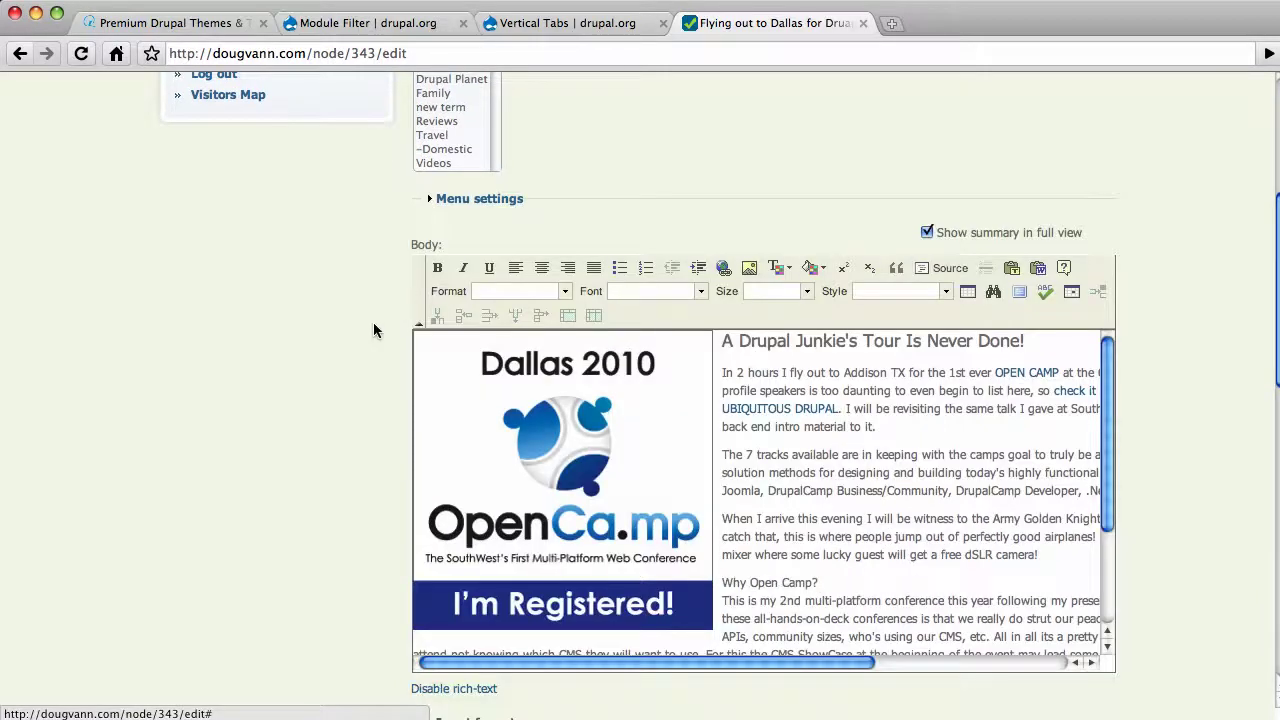
Step: Scroll through the collapsible fieldsets down to the Save buttons and back to the top
{"action": "scroll", "coordinate": [374, 330], "scroll_direction": "down", "scroll_amount": 10}
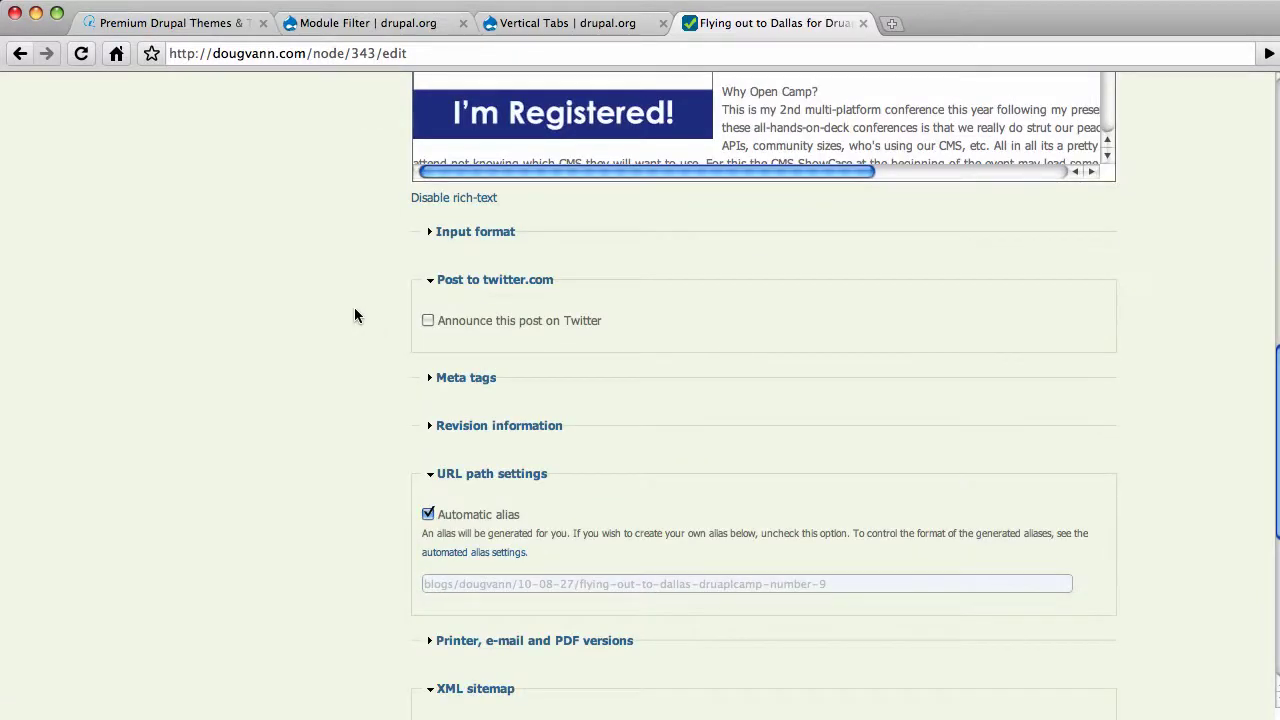
{"action": "scroll", "coordinate": [345, 355], "scroll_direction": "down", "scroll_amount": 2}
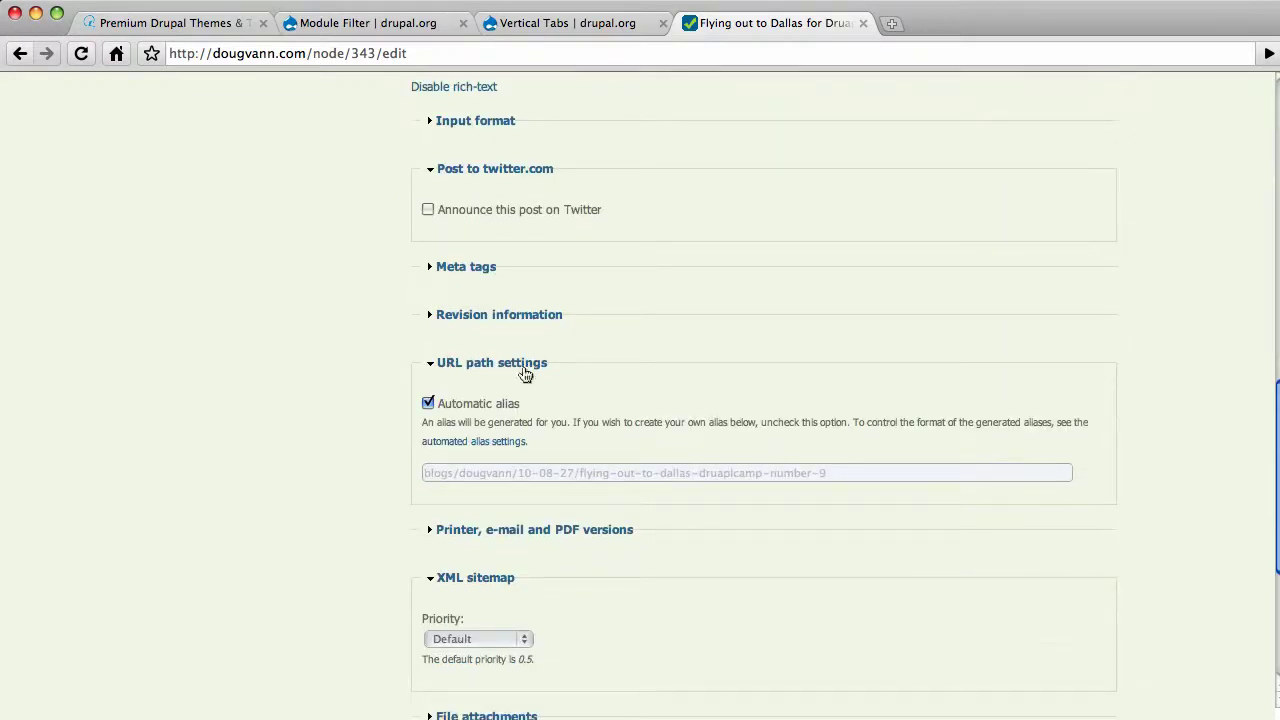
{"action": "scroll", "coordinate": [339, 400], "scroll_direction": "down", "scroll_amount": 4}
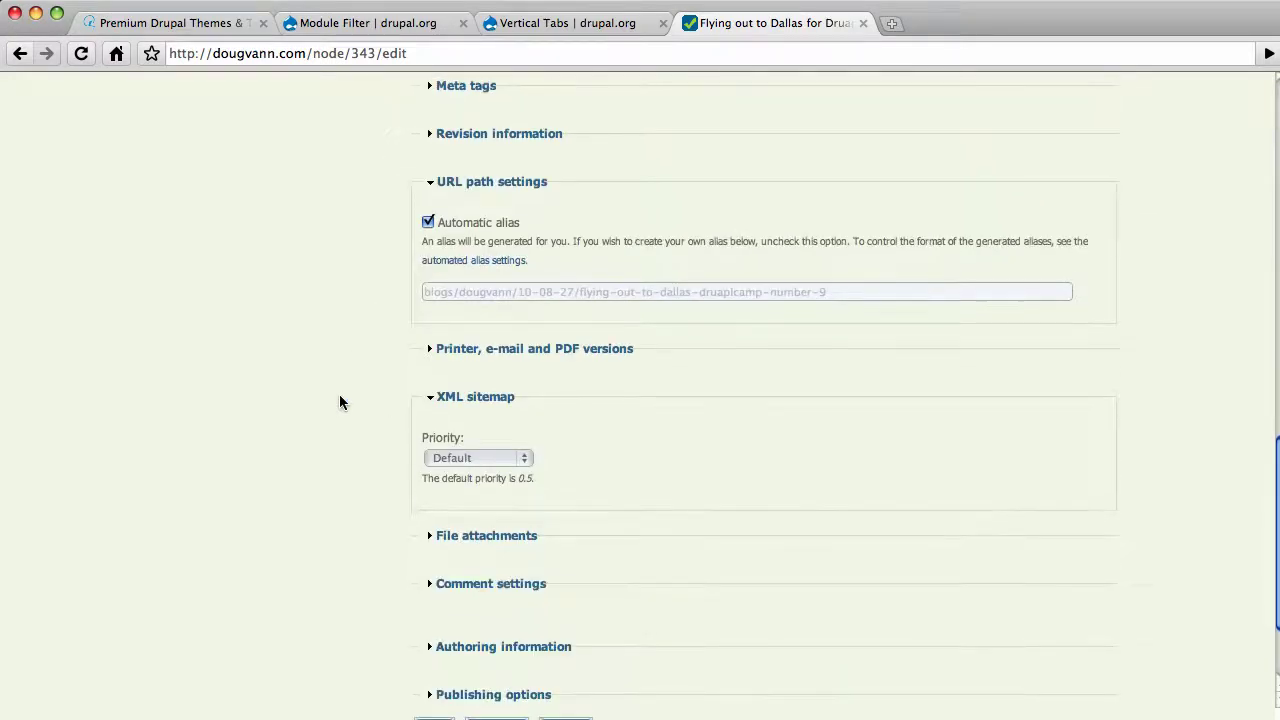
{"action": "scroll", "coordinate": [337, 398], "scroll_direction": "down", "scroll_amount": 2}
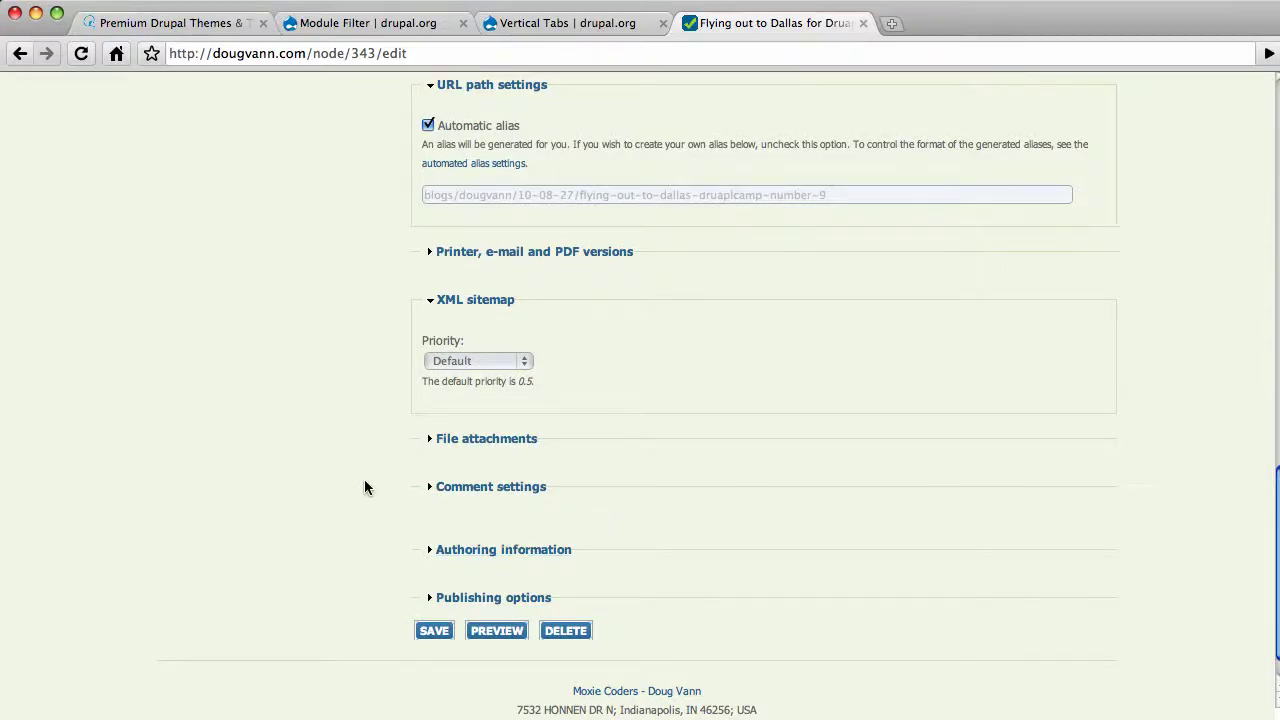
{"action": "scroll", "coordinate": [364, 479], "scroll_direction": "up", "scroll_amount": 20}
{"action": "scroll", "coordinate": [364, 479], "scroll_direction": "down", "scroll_amount": 10}
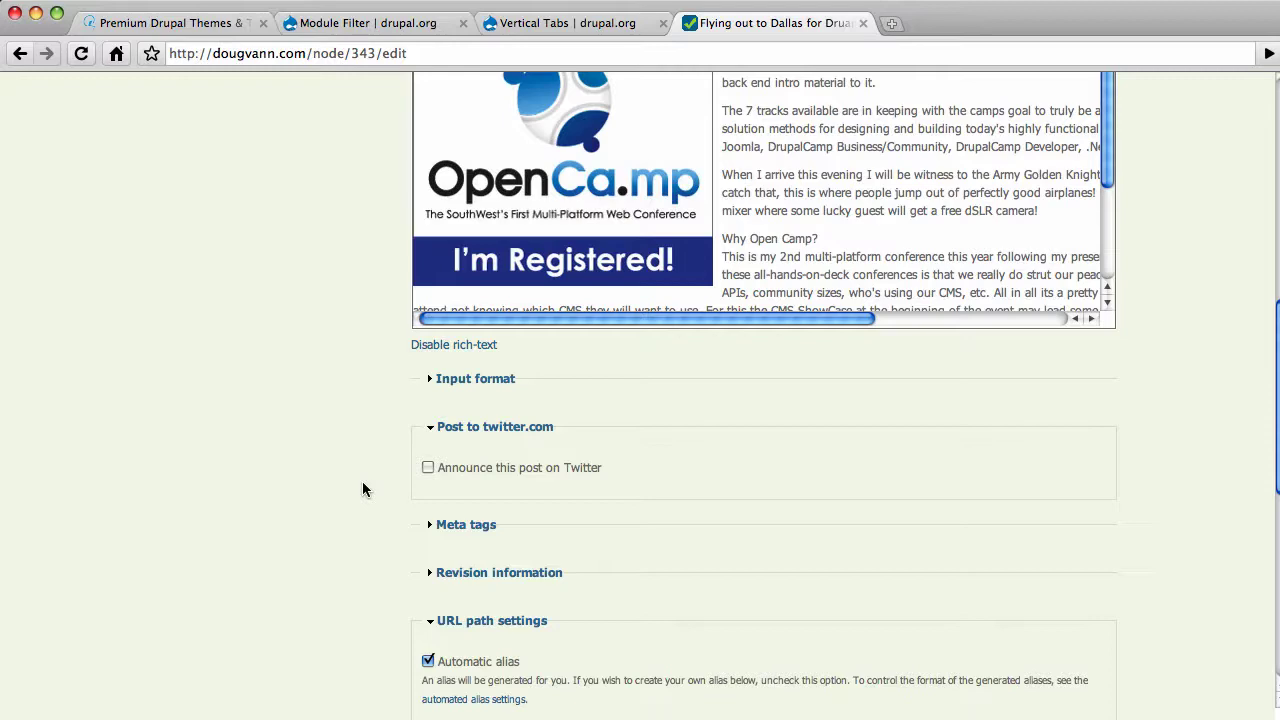
{"action": "scroll", "coordinate": [669, 423], "scroll_direction": "up", "scroll_amount": 10}
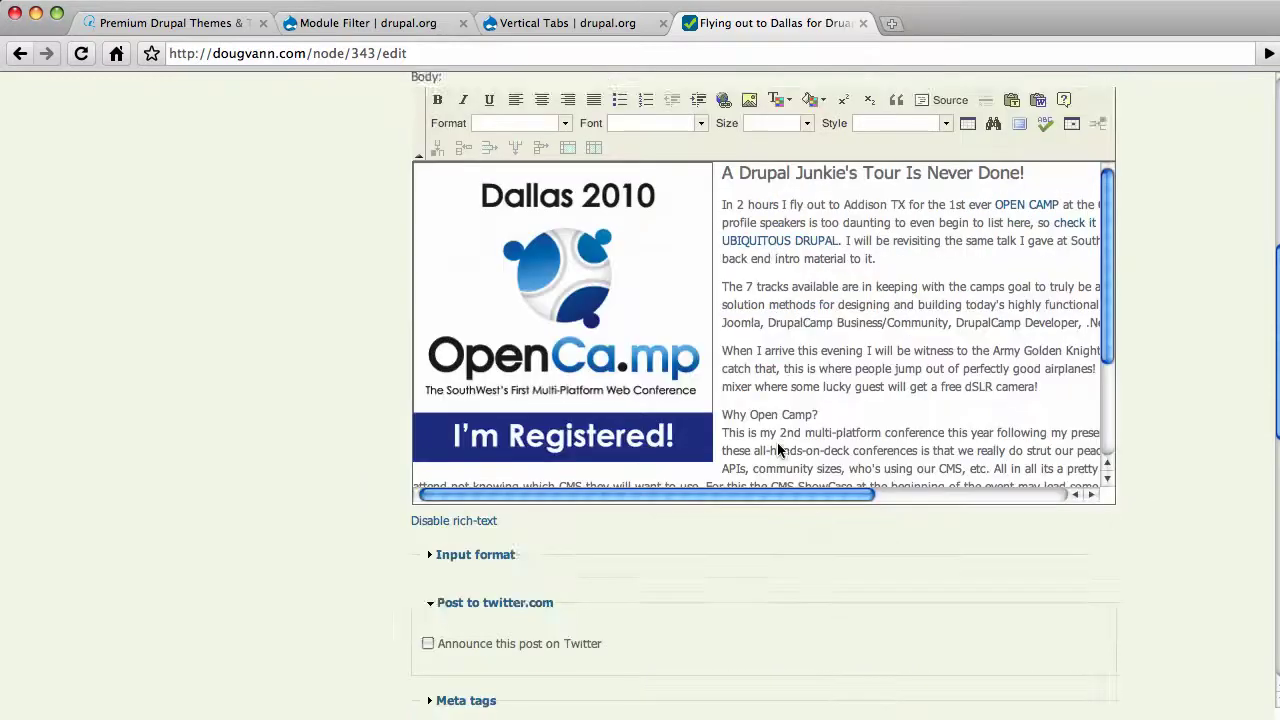
{"action": "scroll", "coordinate": [641, 585], "scroll_direction": "down", "scroll_amount": 5}
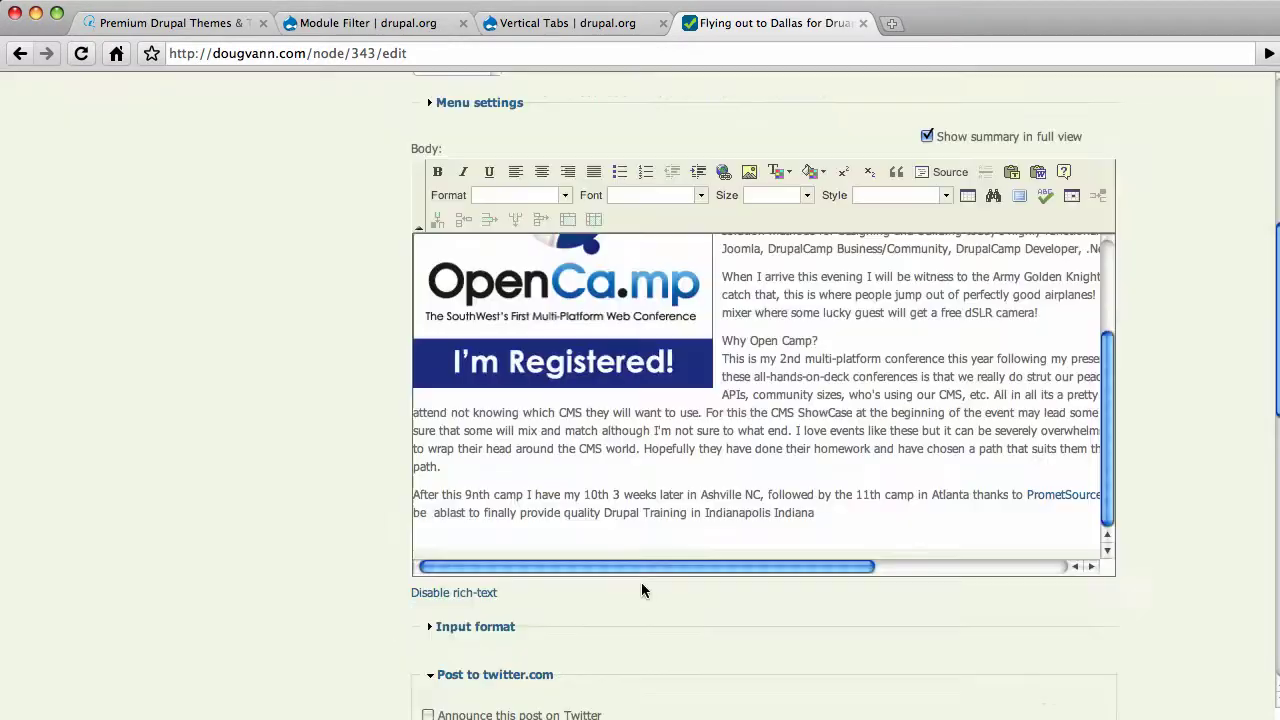
{"action": "scroll", "coordinate": [641, 585], "scroll_direction": "up", "scroll_amount": 4}
{"action": "scroll", "coordinate": [641, 582], "scroll_direction": "up", "scroll_amount": 2}
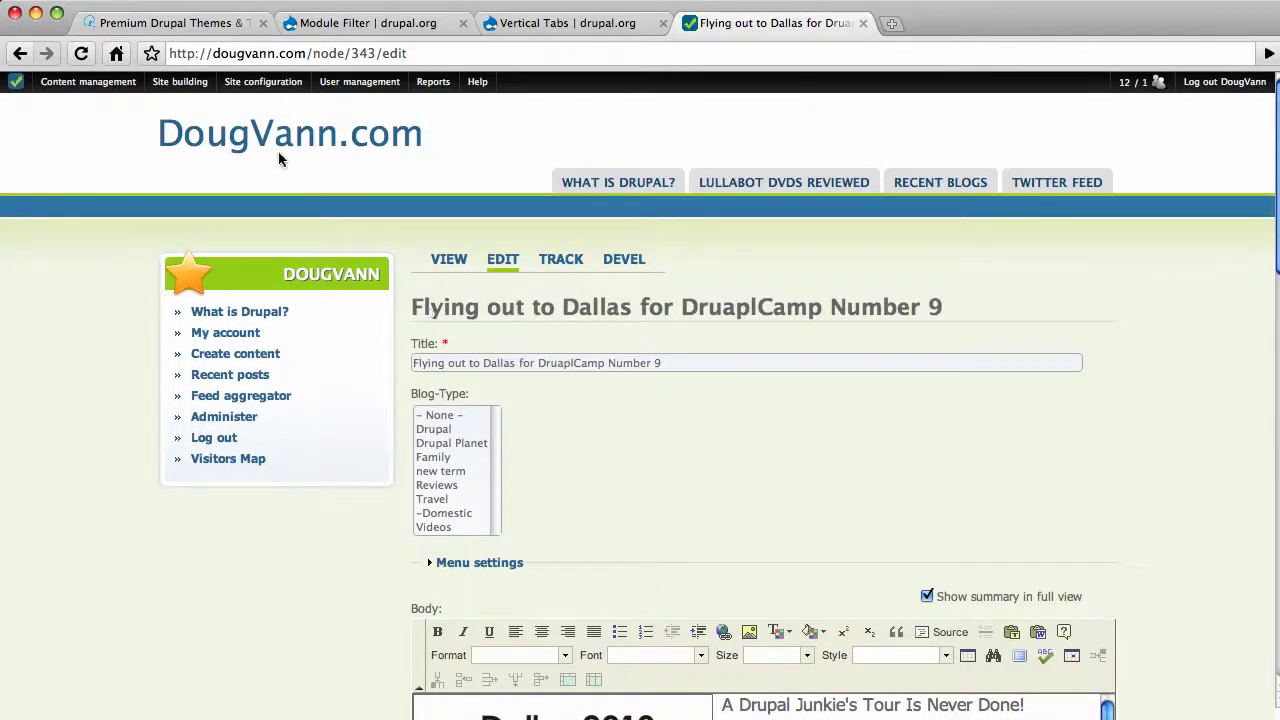
Step: Go to the Modules page and filter the module list by 'vert'
{"action": "mouse_move", "coordinate": [187, 90]}
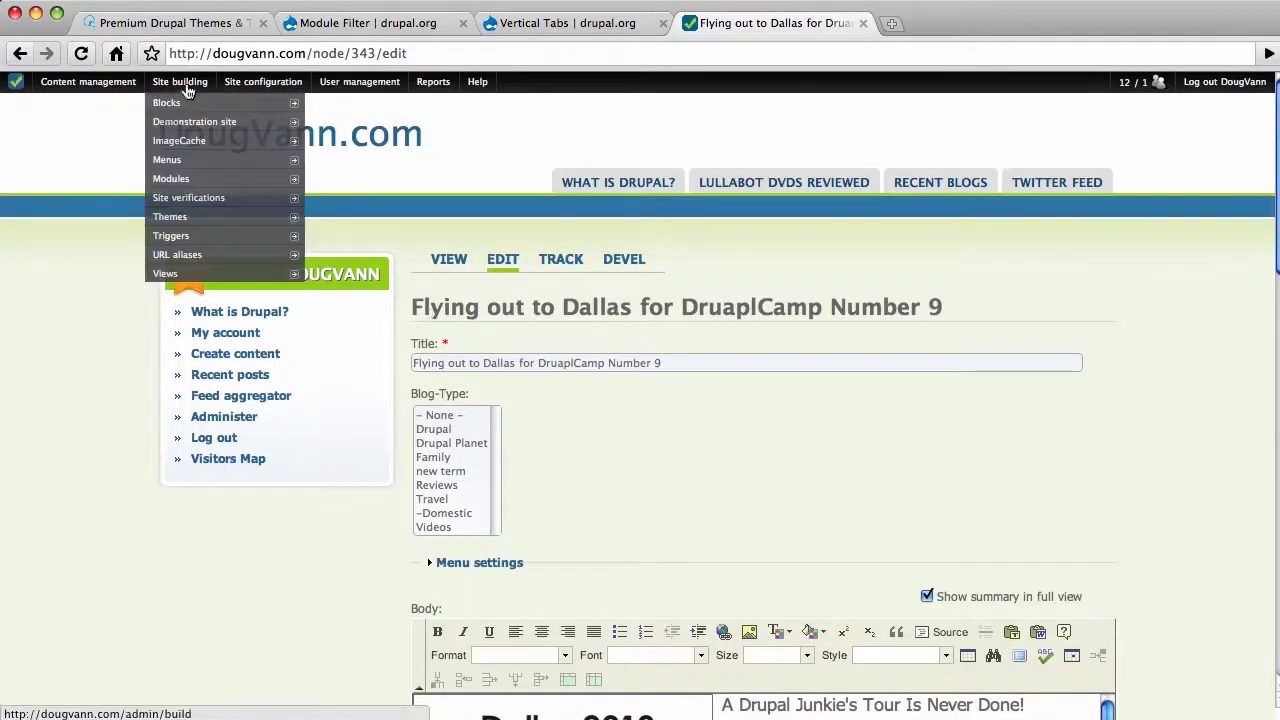
{"action": "left_click", "coordinate": [181, 180]}
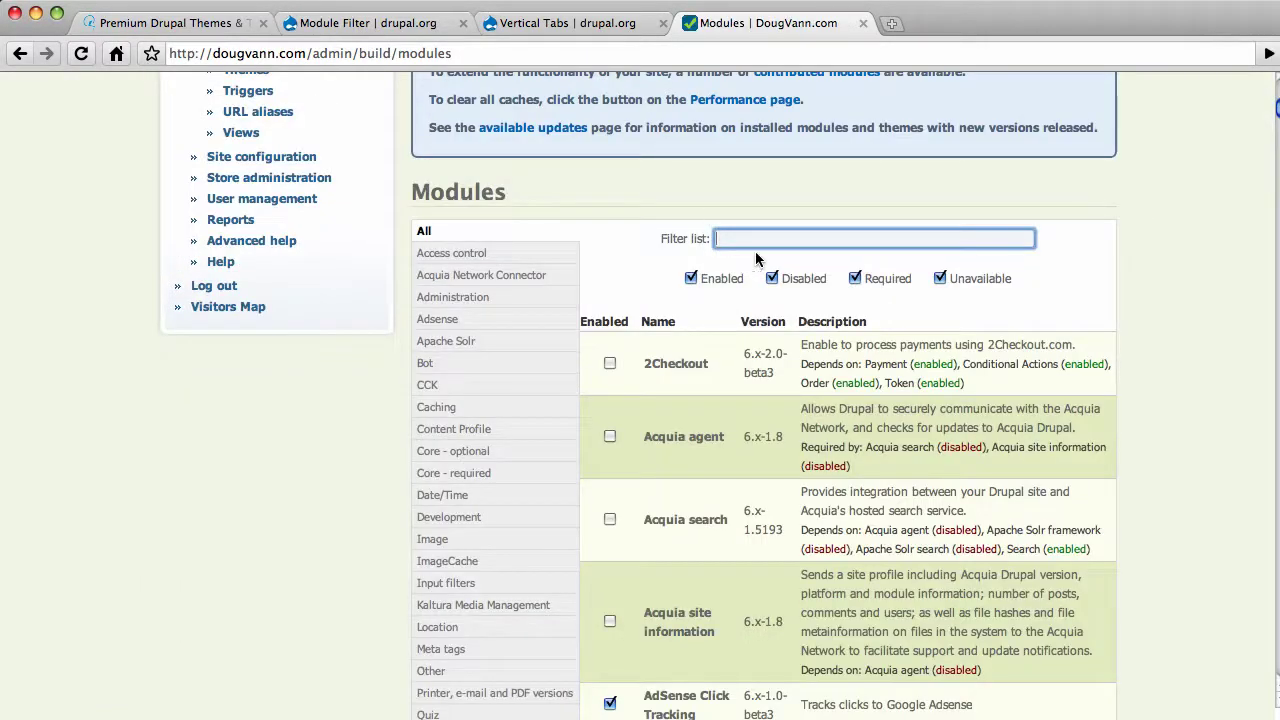
{"action": "left_click", "coordinate": [756, 237]}
{"action": "type", "text": "vert"}
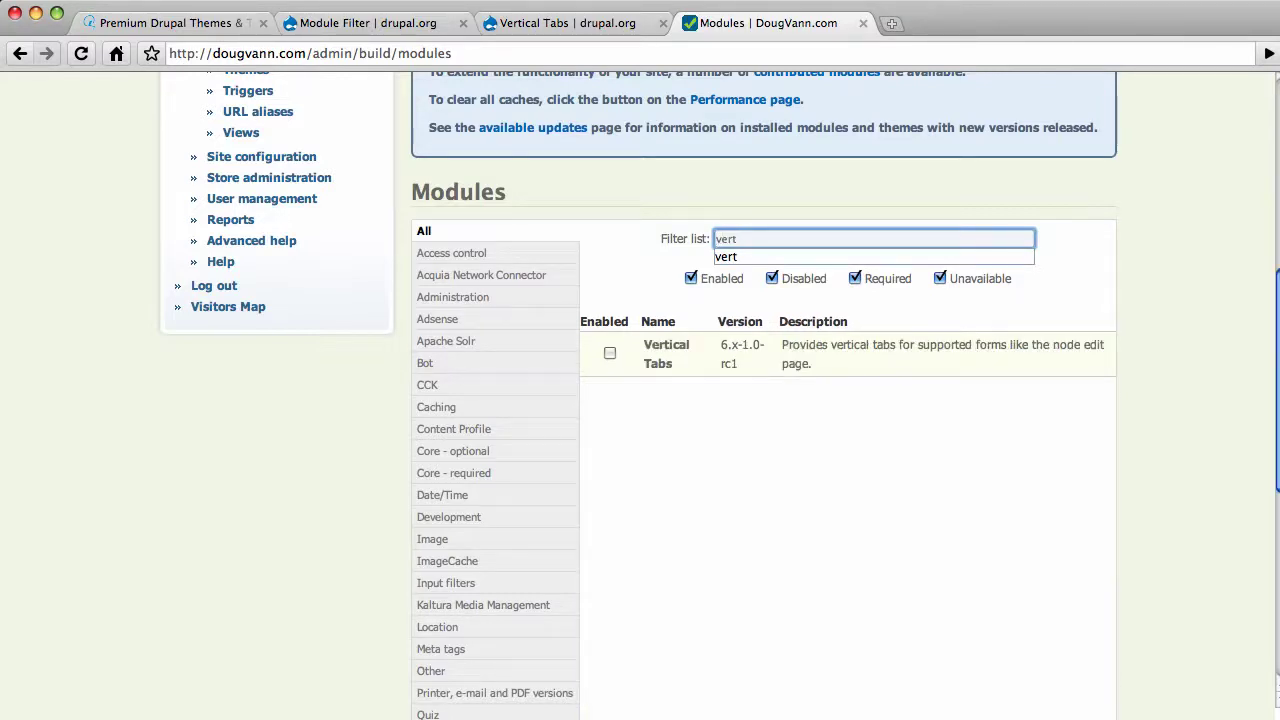
{"action": "key", "text": "Down"}
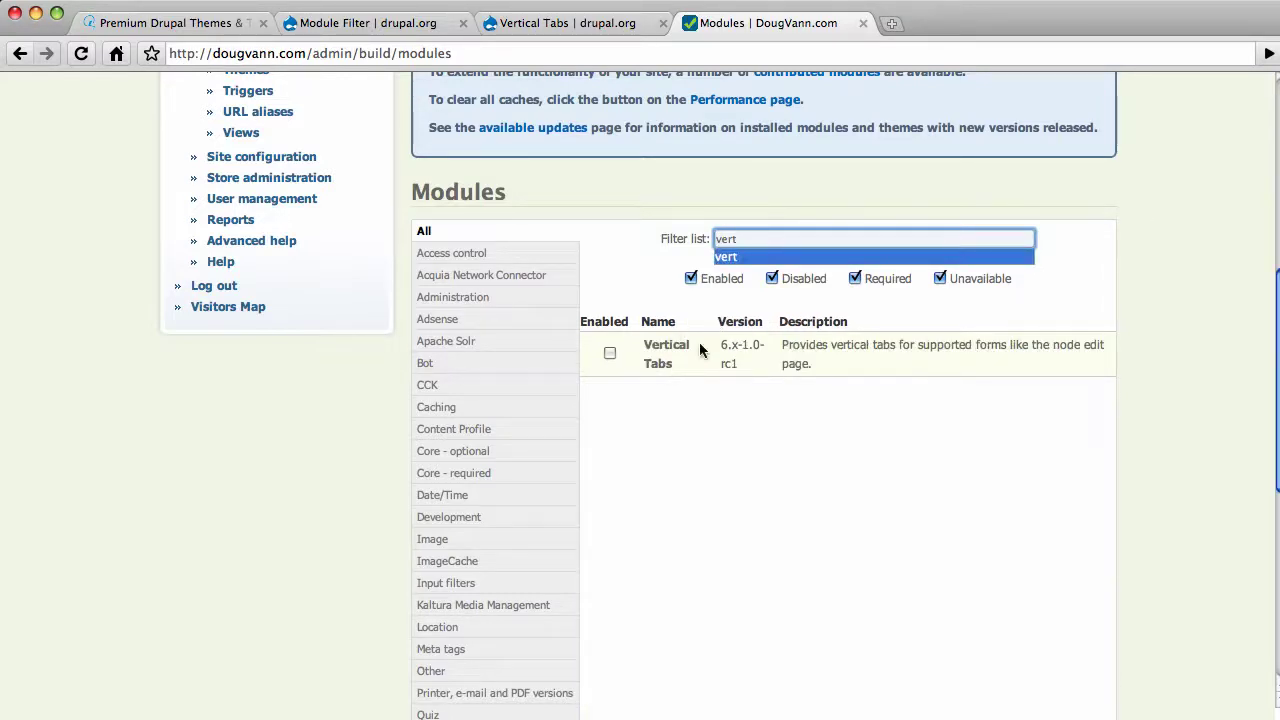
Step: Enable the Vertical Tabs module and save, checking the configuration-saved confirmation
{"action": "left_click", "coordinate": [609, 354]}
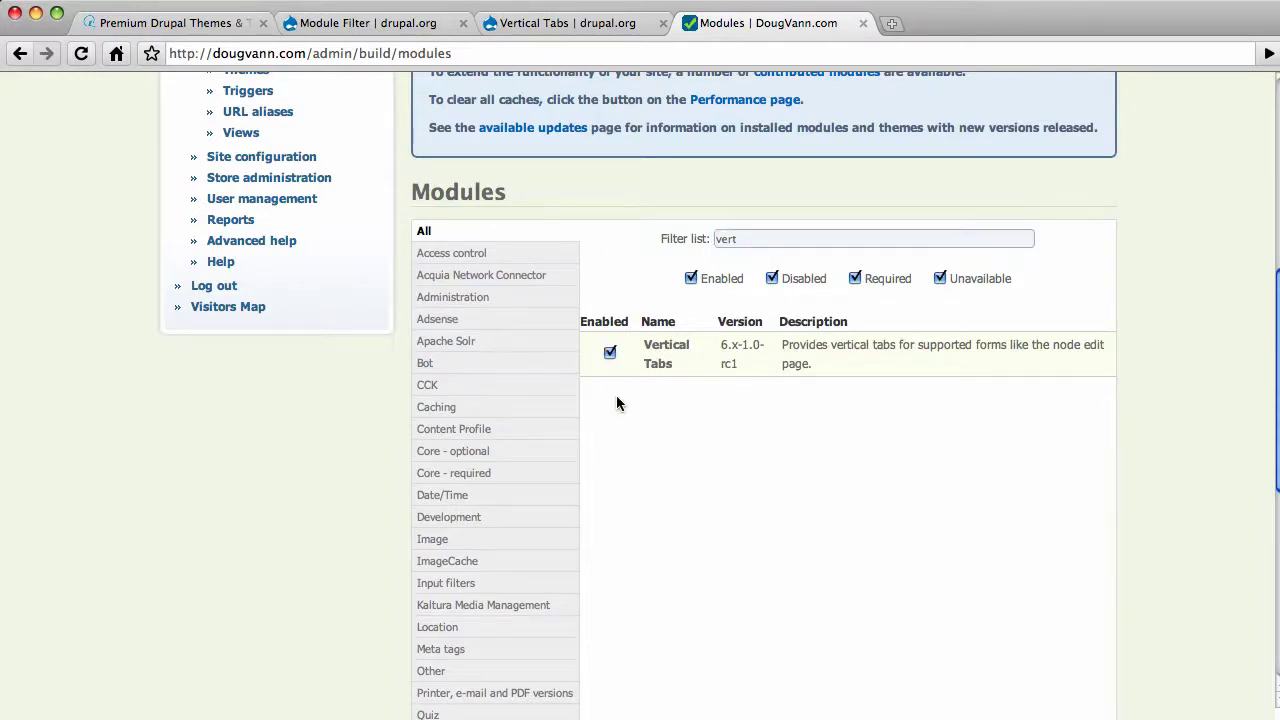
{"action": "scroll", "coordinate": [626, 417], "scroll_direction": "down", "scroll_amount": 10}
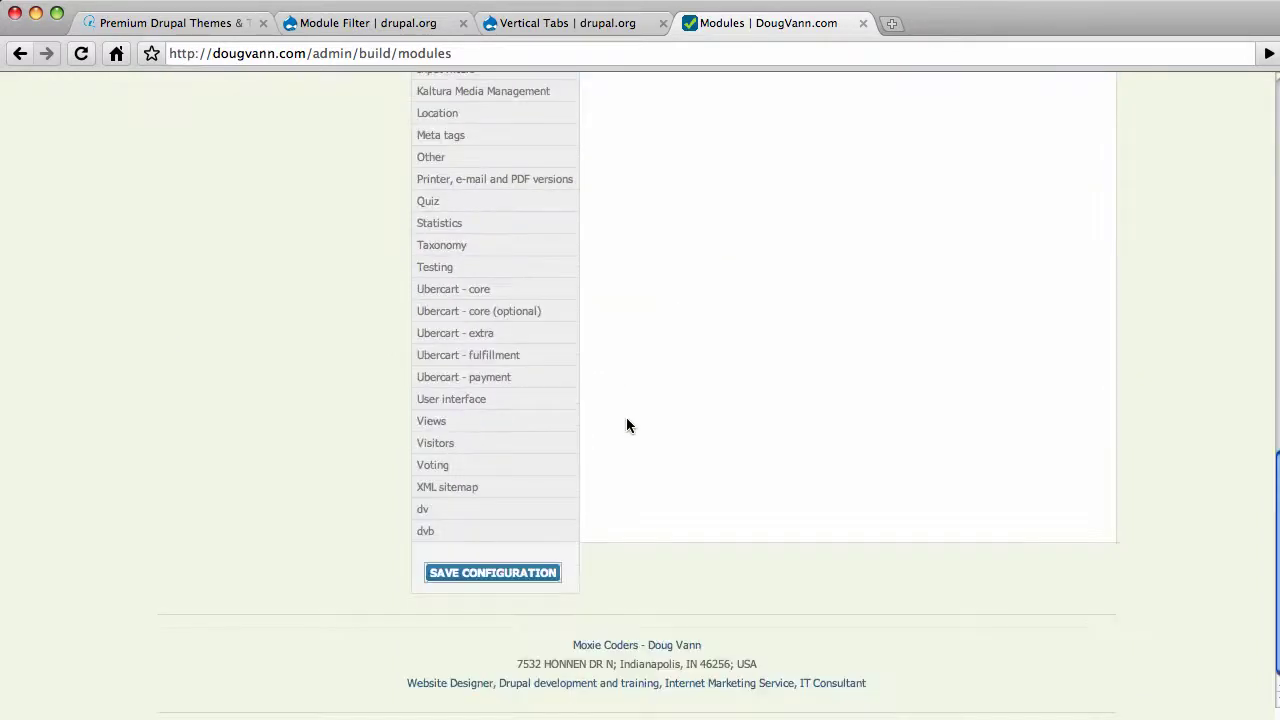
{"action": "left_click", "coordinate": [476, 576]}
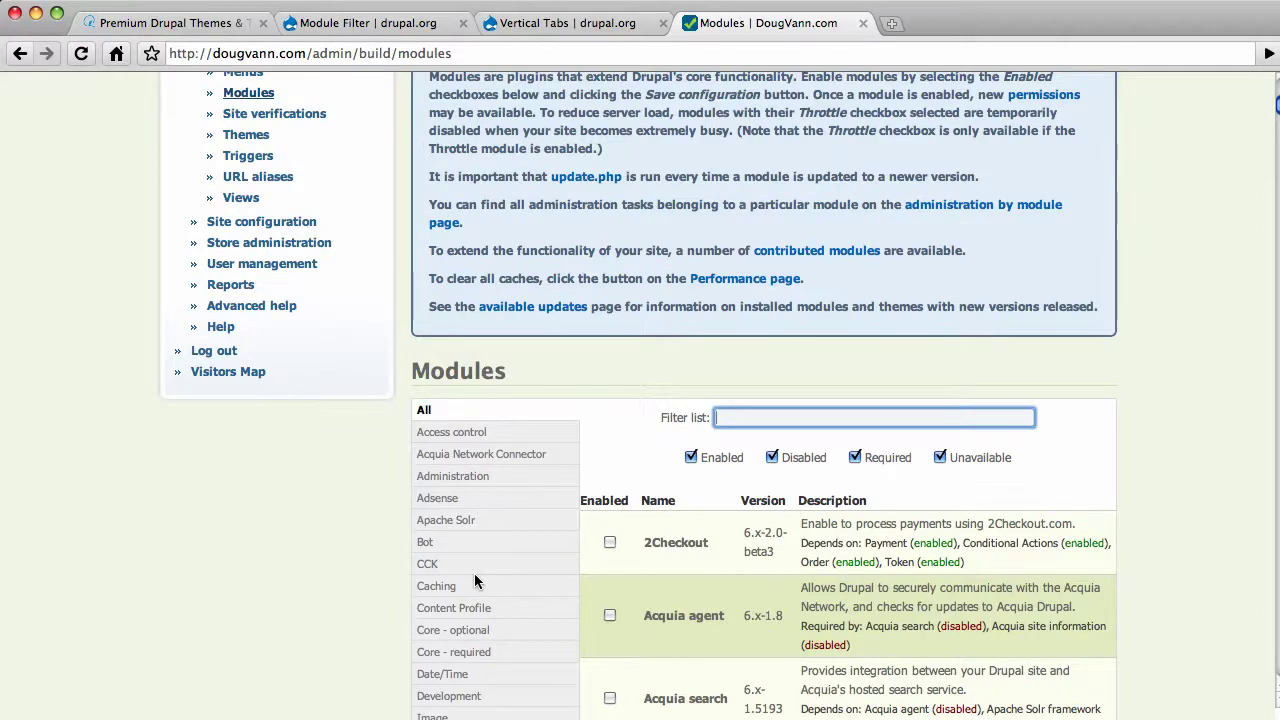
{"action": "scroll", "coordinate": [474, 573], "scroll_direction": "up", "scroll_amount": 5}
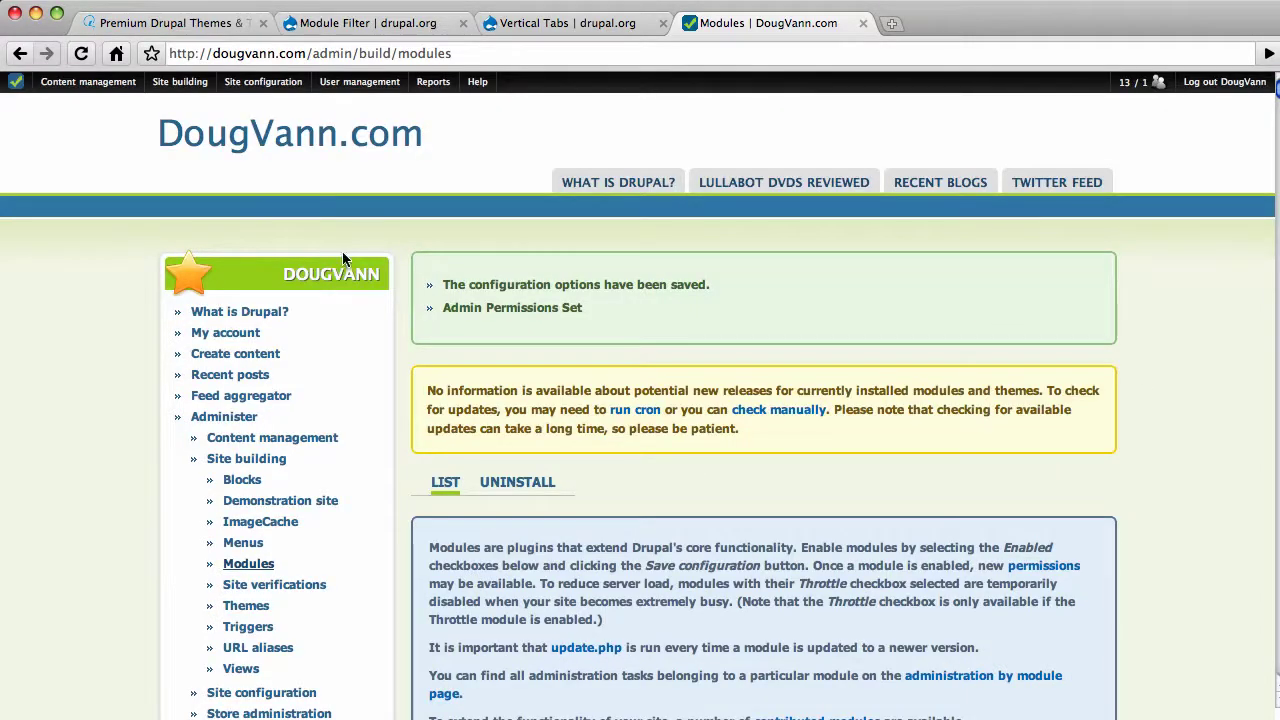
Step: From the home page, open the edit form of 'Flying out to Dallas for DruaplCamp Number 9'
{"action": "left_click", "coordinate": [300, 143]}
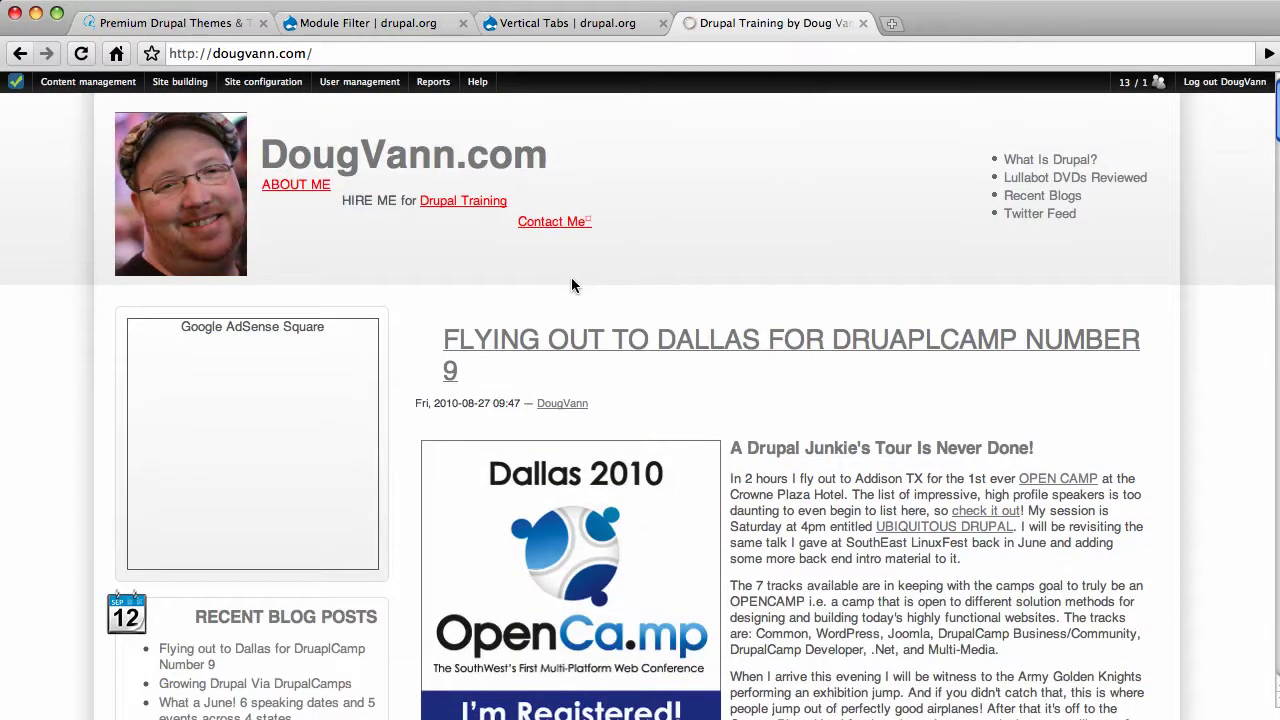
{"action": "scroll", "coordinate": [710, 410], "scroll_direction": "down", "scroll_amount": 5}
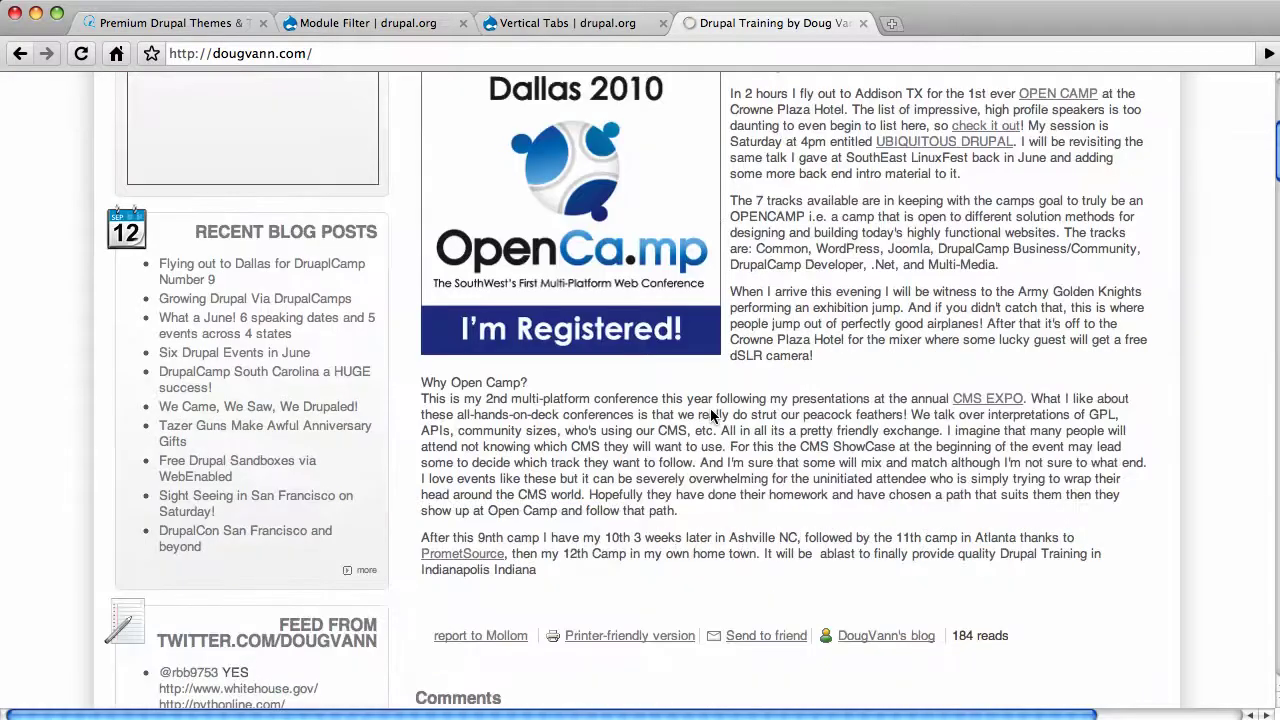
{"action": "scroll", "coordinate": [710, 410], "scroll_direction": "up", "scroll_amount": 4}
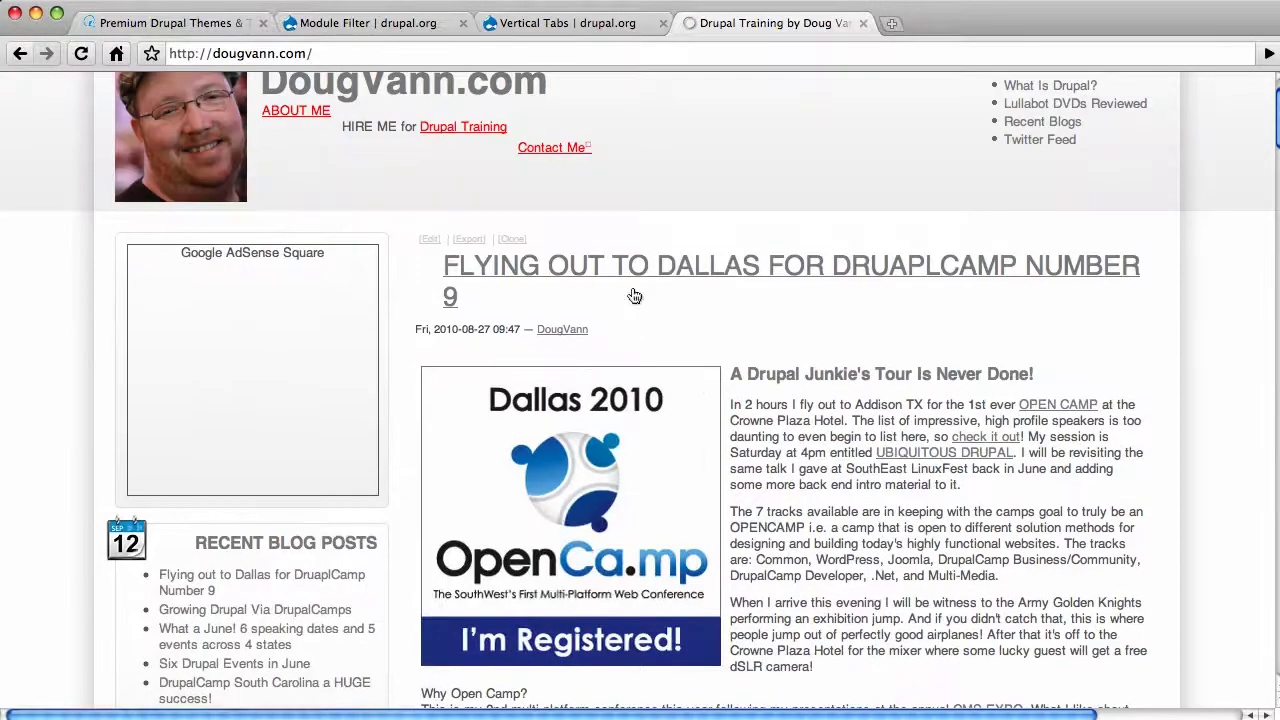
{"action": "left_click", "coordinate": [584, 274]}
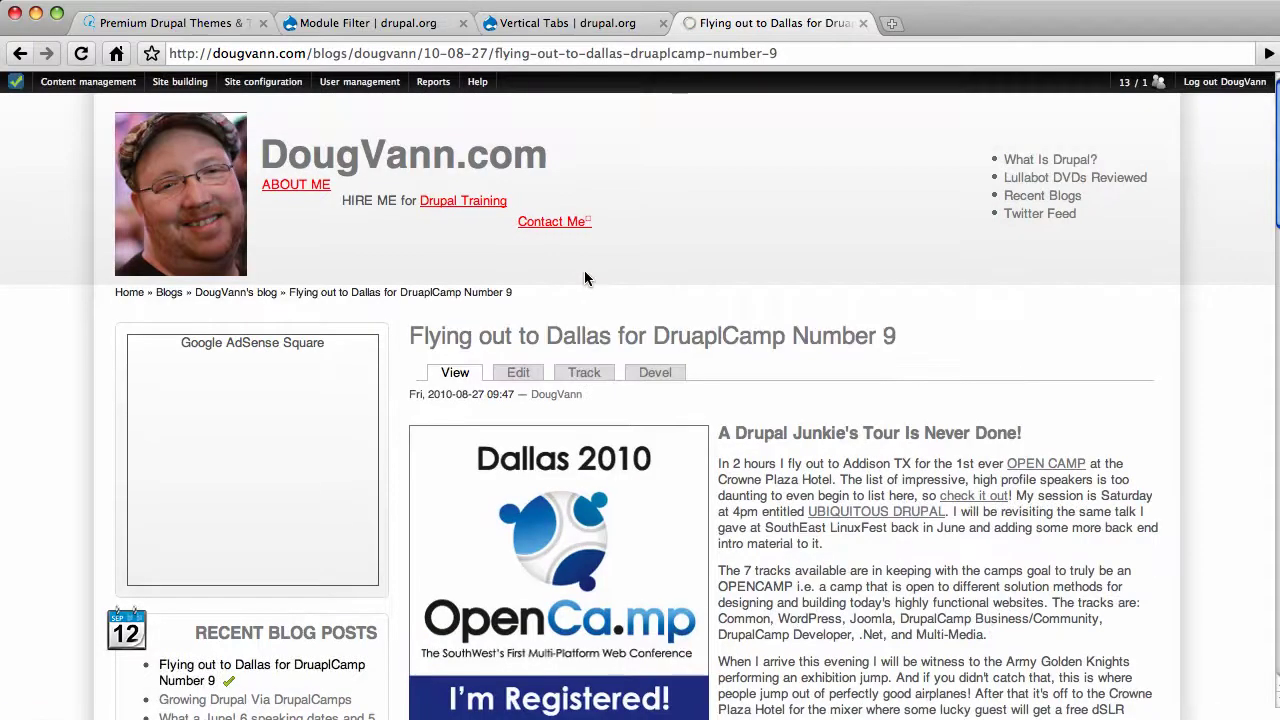
{"action": "left_click", "coordinate": [517, 371]}
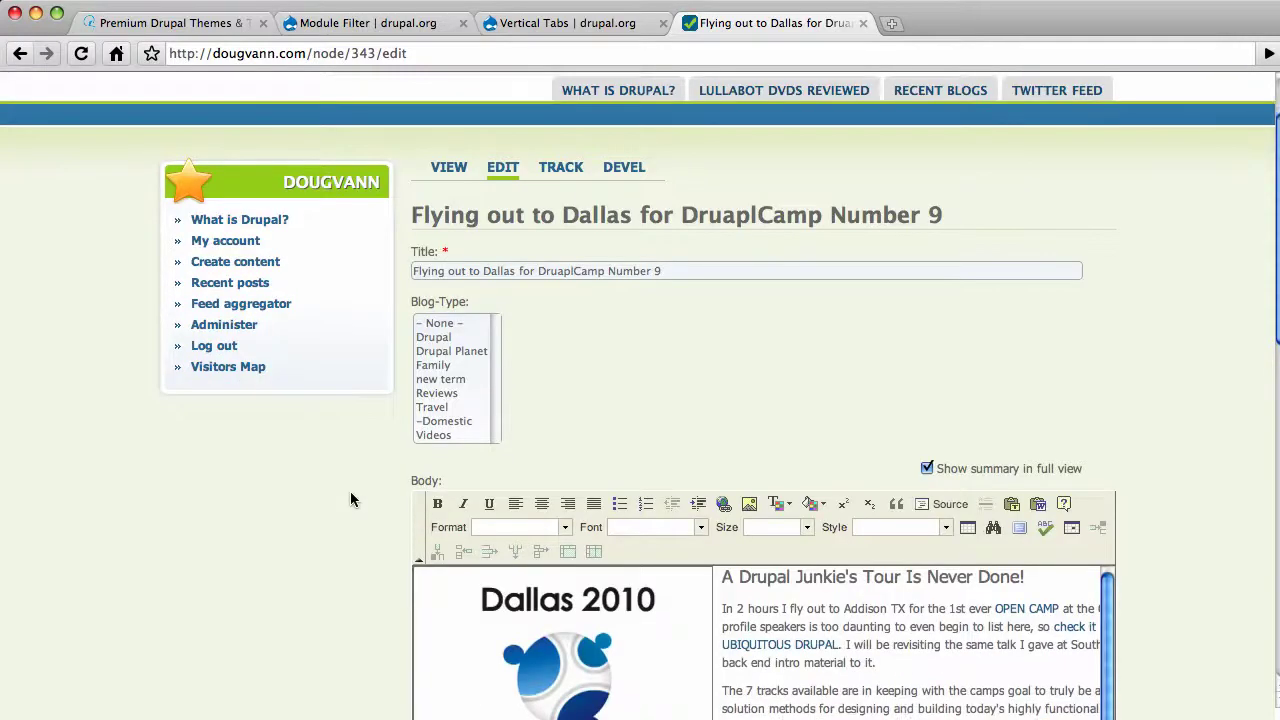
{"action": "scroll", "coordinate": [350, 499], "scroll_direction": "down", "scroll_amount": 10}
{"action": "scroll", "coordinate": [350, 499], "scroll_direction": "down", "scroll_amount": 7}
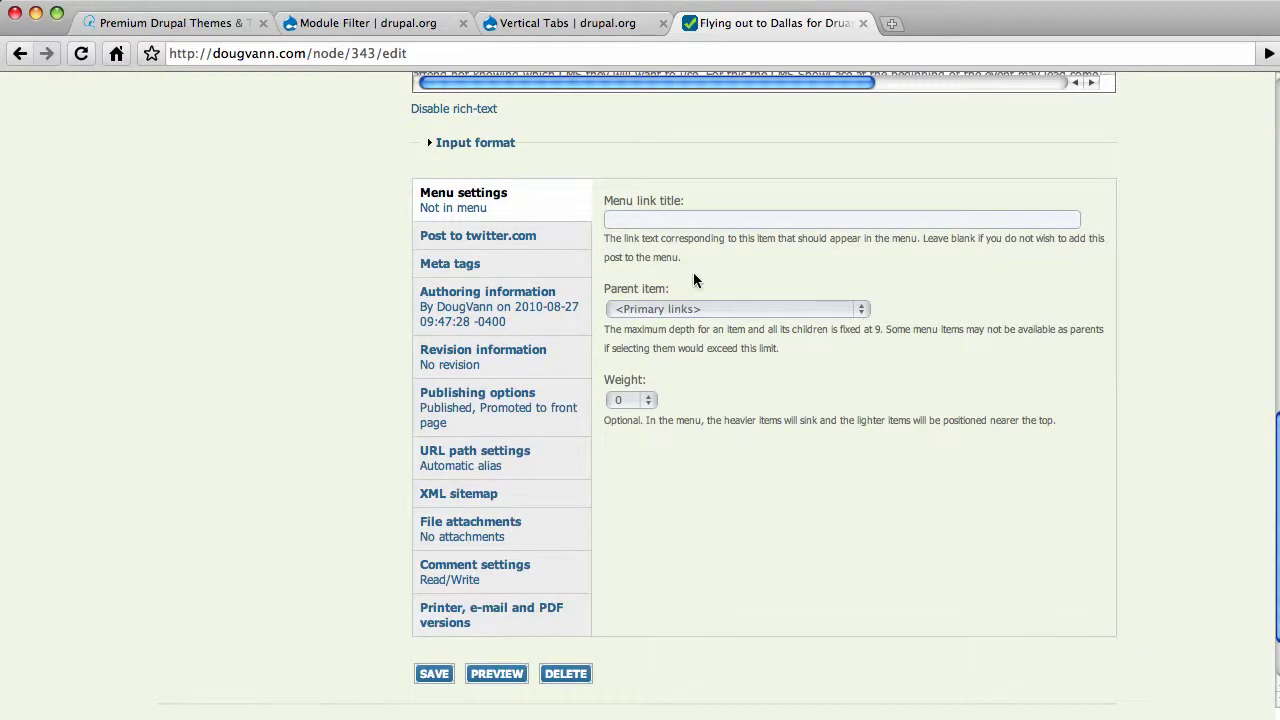
{"action": "scroll", "coordinate": [642, 313], "scroll_direction": "up", "scroll_amount": 9}
{"action": "scroll", "coordinate": [608, 375], "scroll_direction": "down", "scroll_amount": 5}
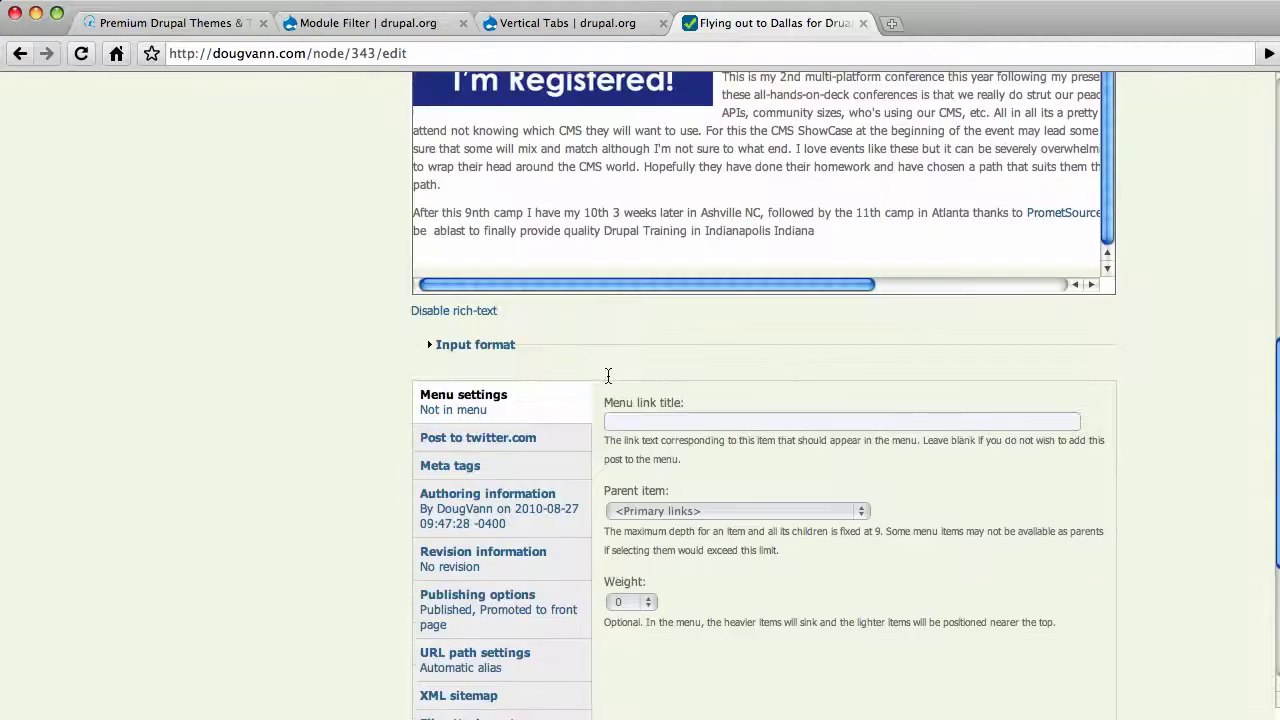
{"action": "scroll", "coordinate": [470, 397], "scroll_direction": "down", "scroll_amount": 4}
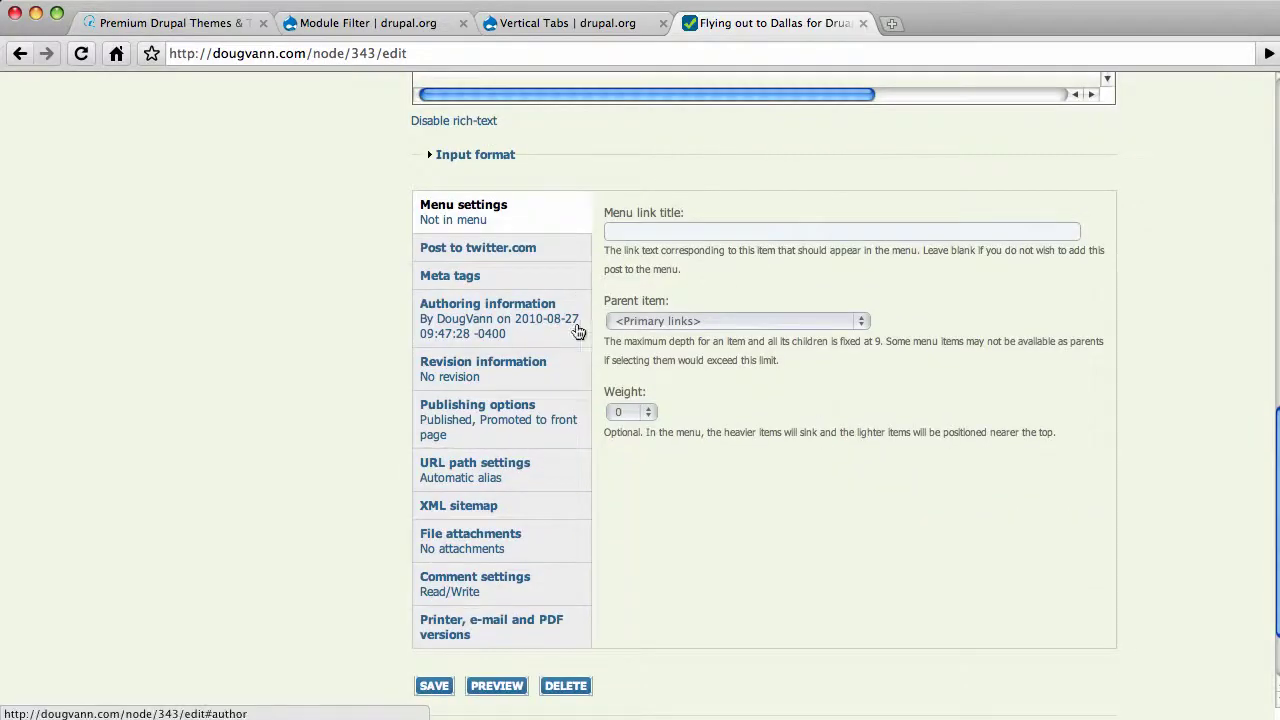
{"action": "left_click", "coordinate": [467, 284]}
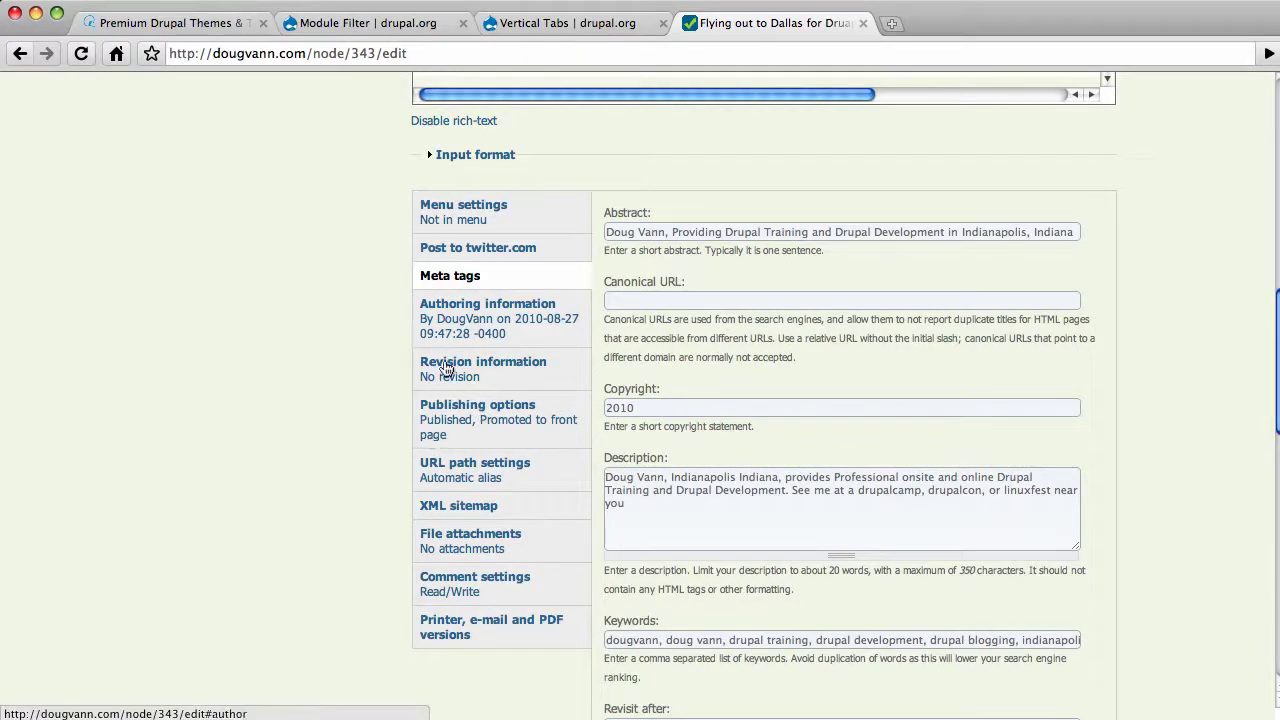
{"action": "left_click", "coordinate": [485, 470]}
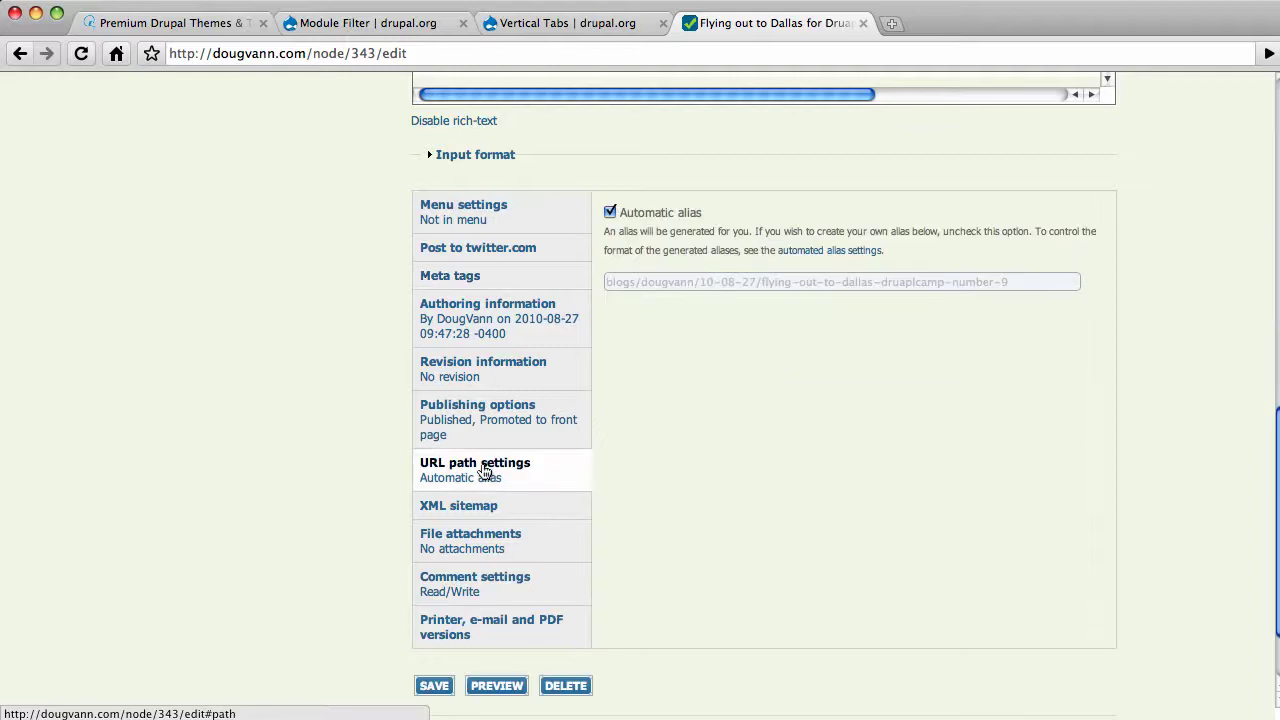
{"action": "left_click", "coordinate": [480, 507]}
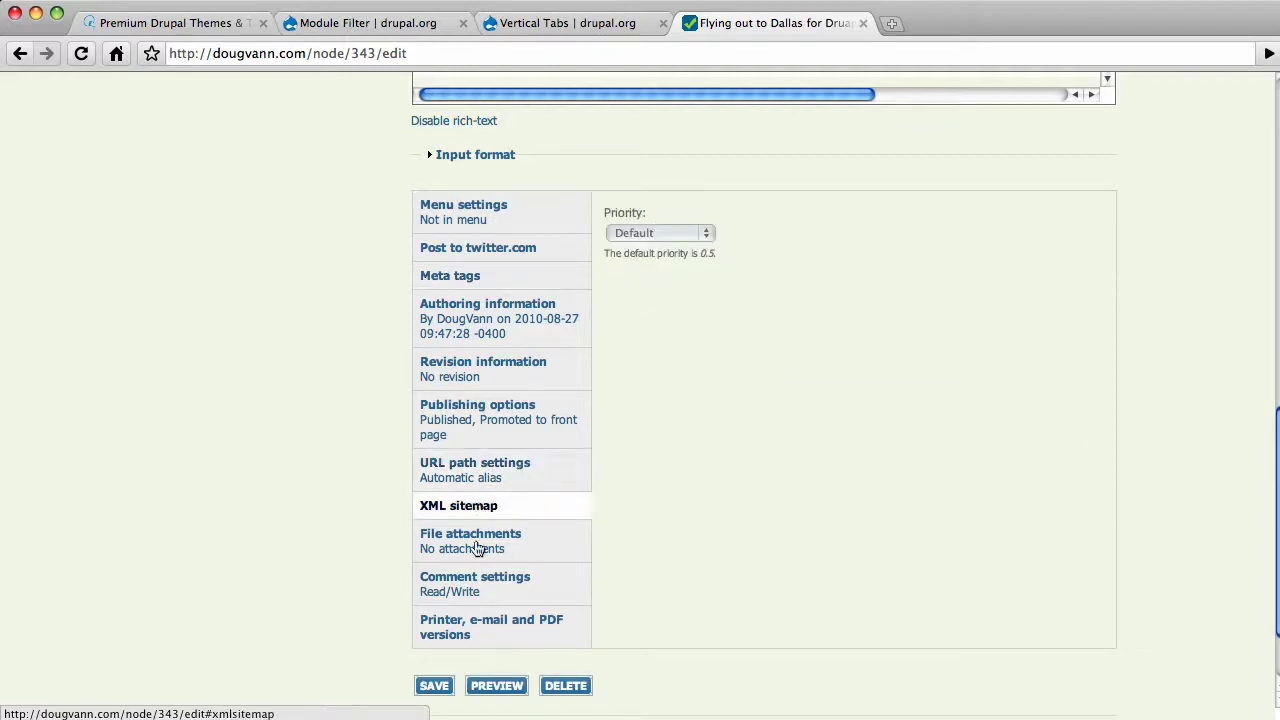
{"action": "left_click", "coordinate": [486, 590]}
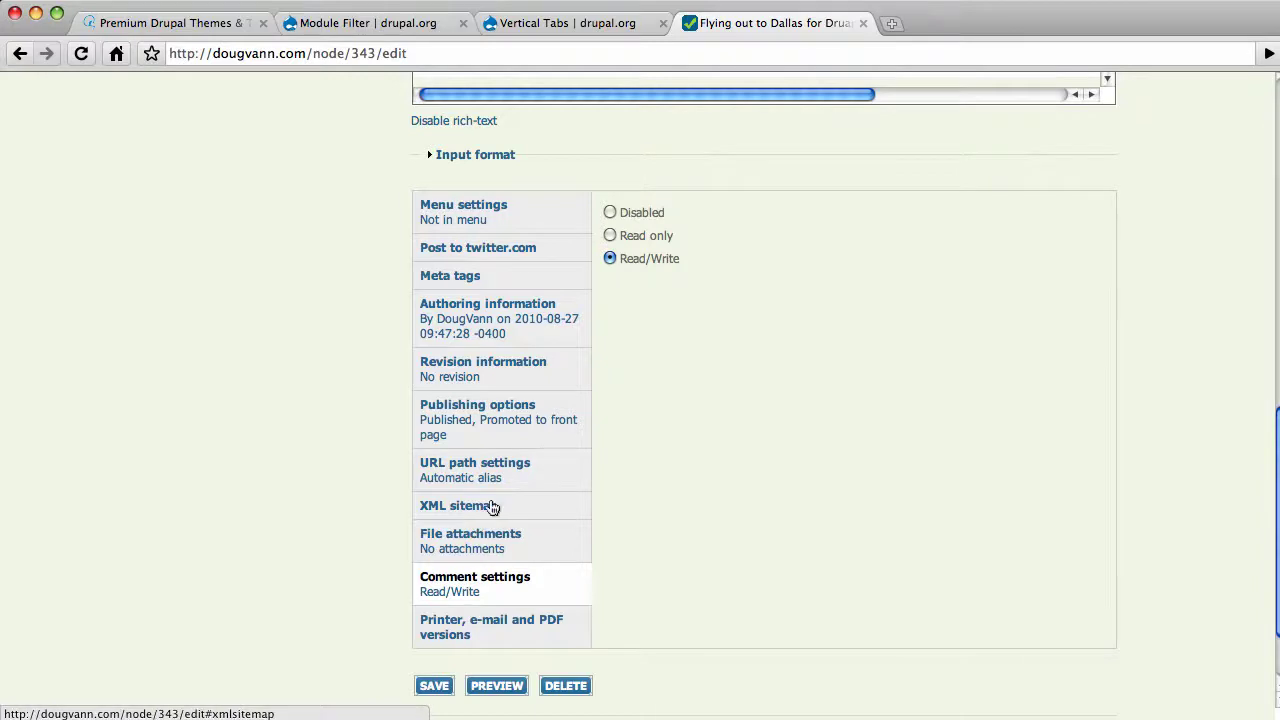
{"action": "left_click", "coordinate": [472, 627]}
{"action": "left_click", "coordinate": [468, 550]}
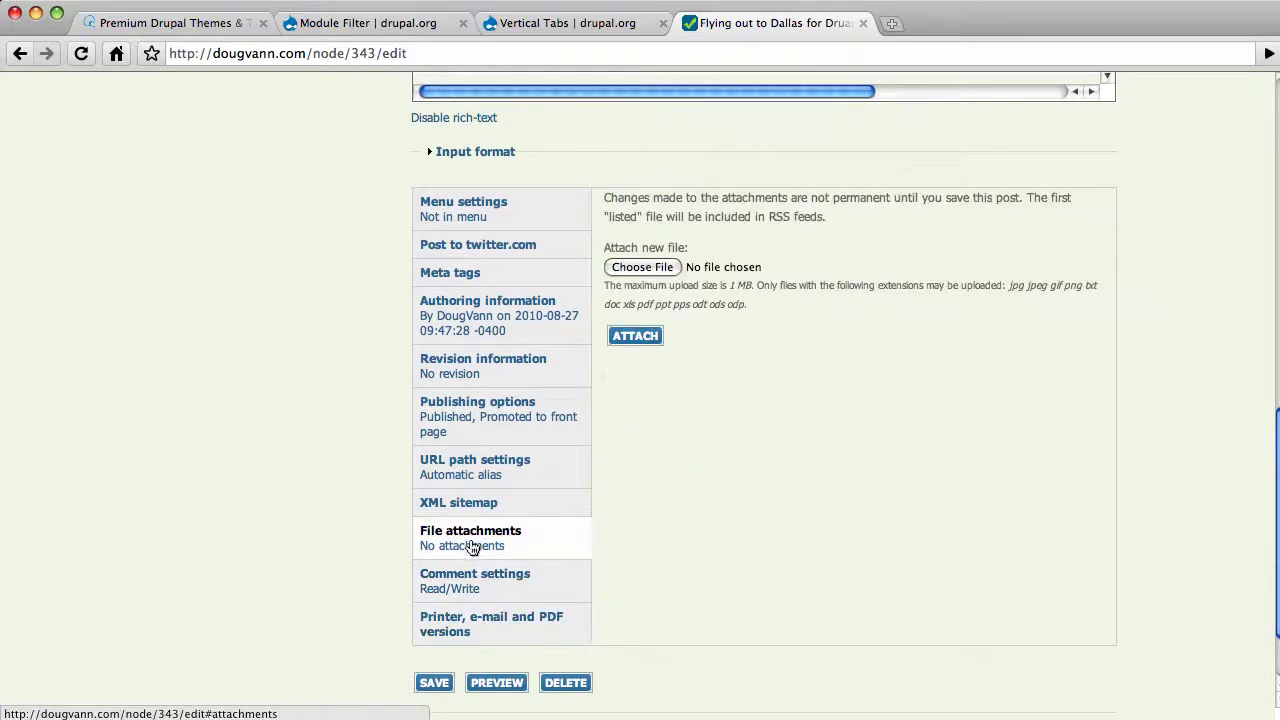
{"action": "left_click", "coordinate": [476, 419]}
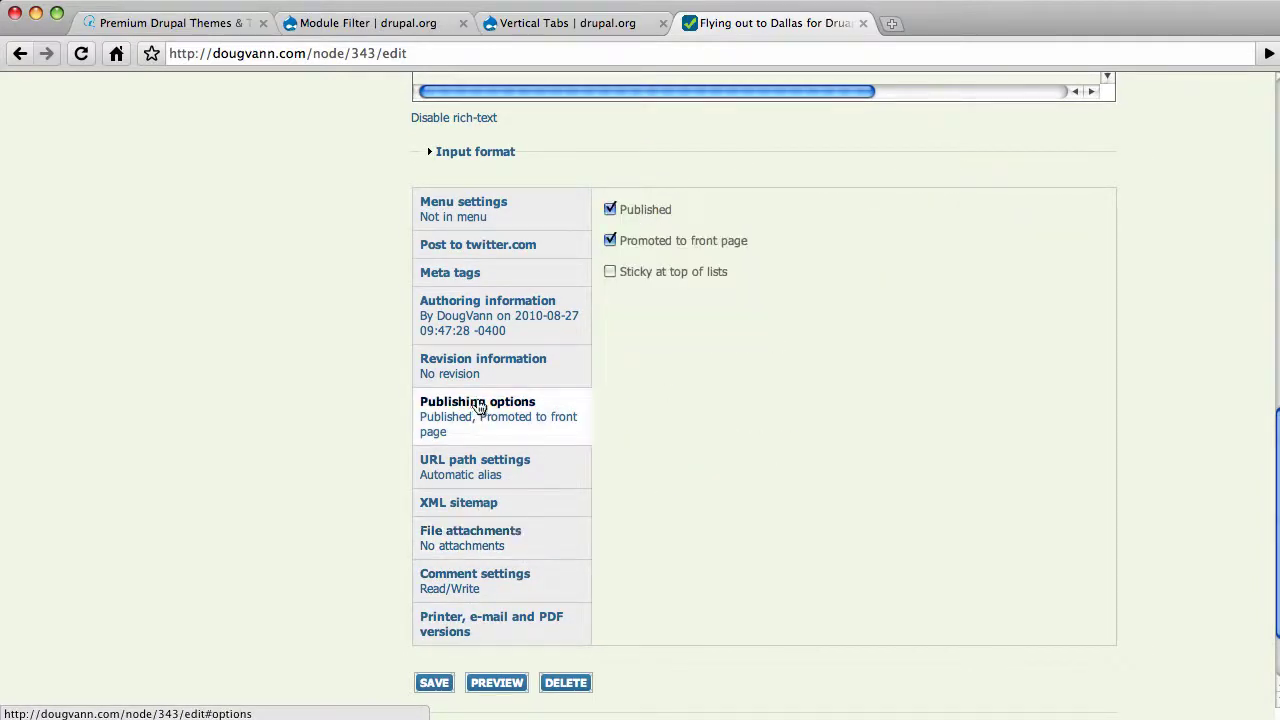
{"action": "left_click", "coordinate": [479, 219]}
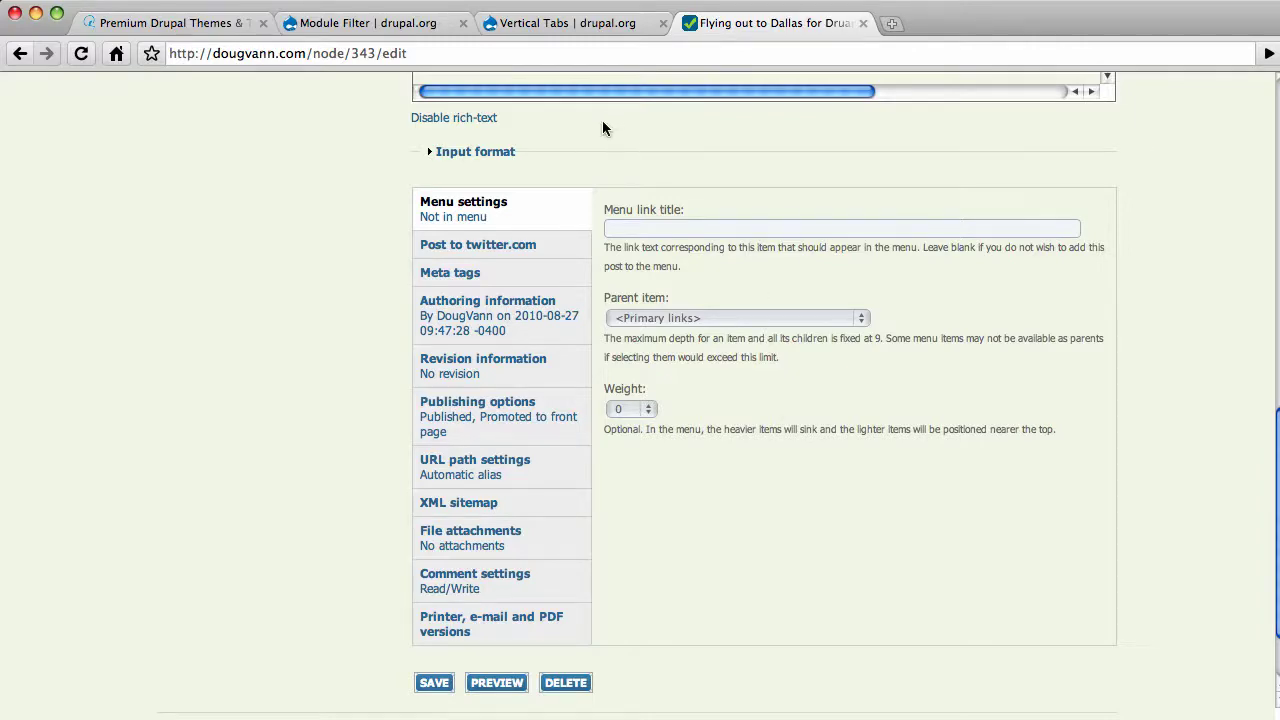
Step: Review the Vertical Tabs and Module Filter project pages, then go to the dougvann.com home page
{"action": "left_click", "coordinate": [579, 25]}
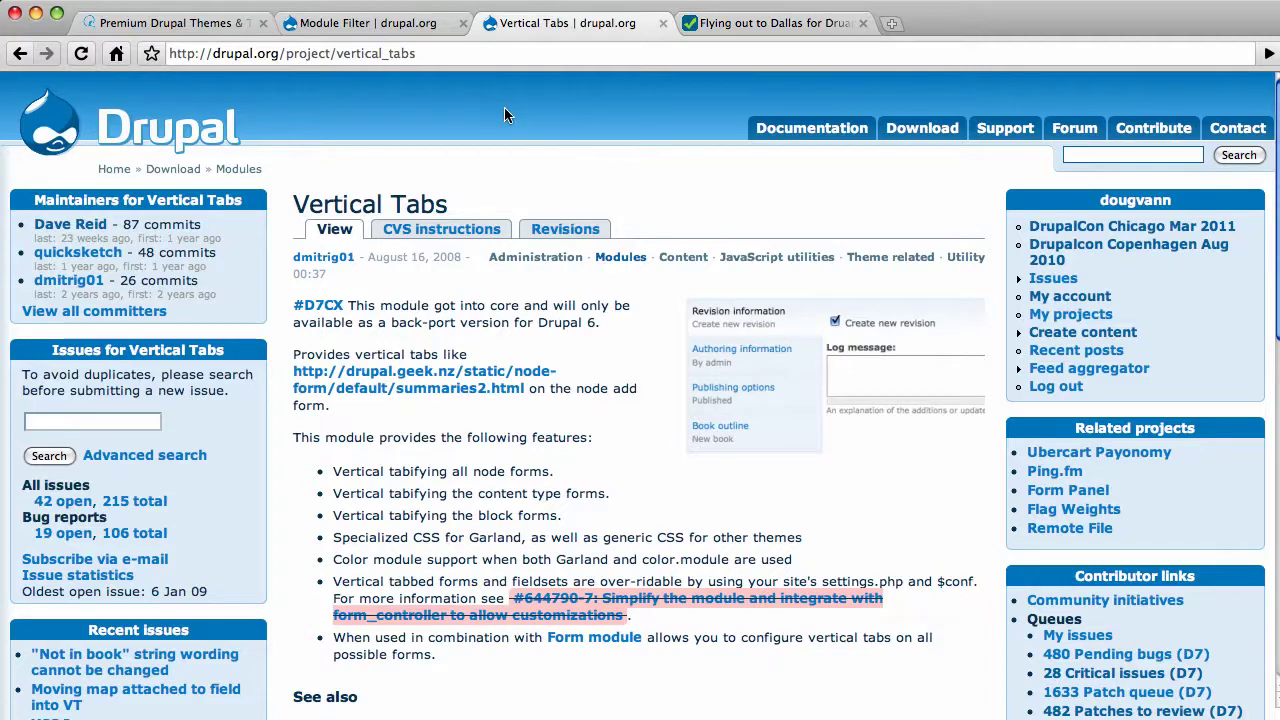
{"action": "left_click", "coordinate": [329, 21]}
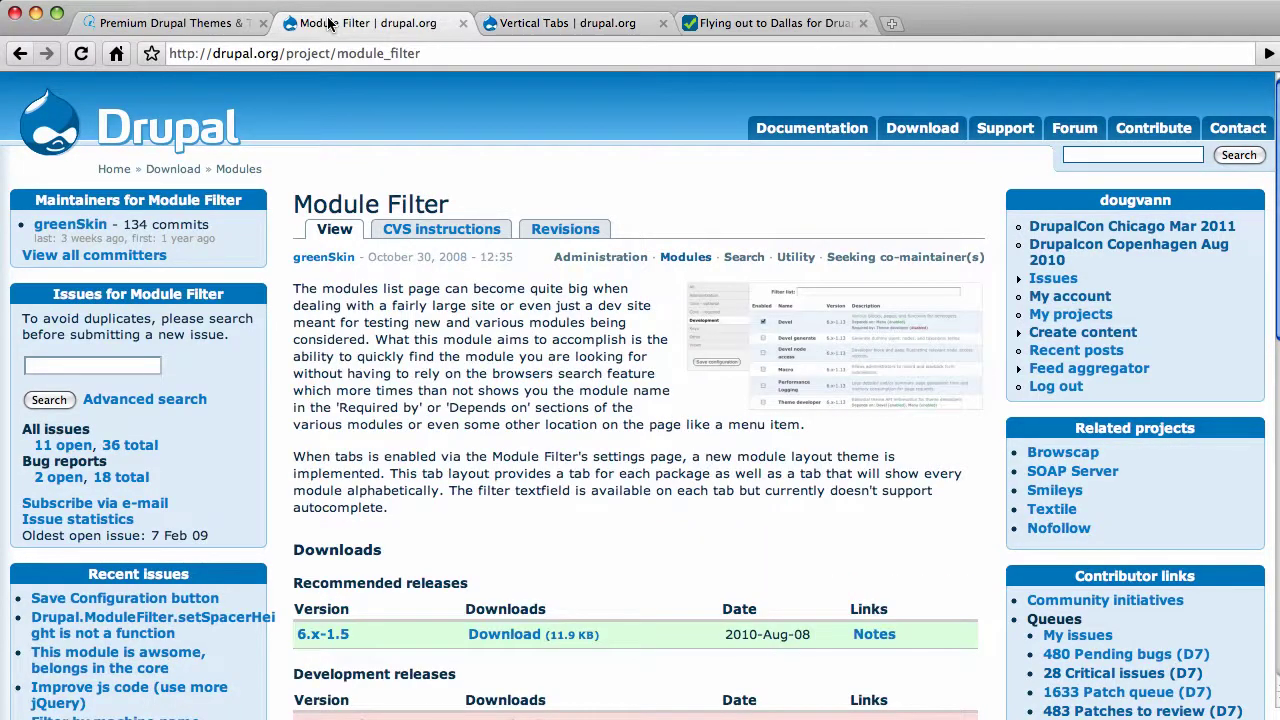
{"action": "left_click", "coordinate": [690, 18]}
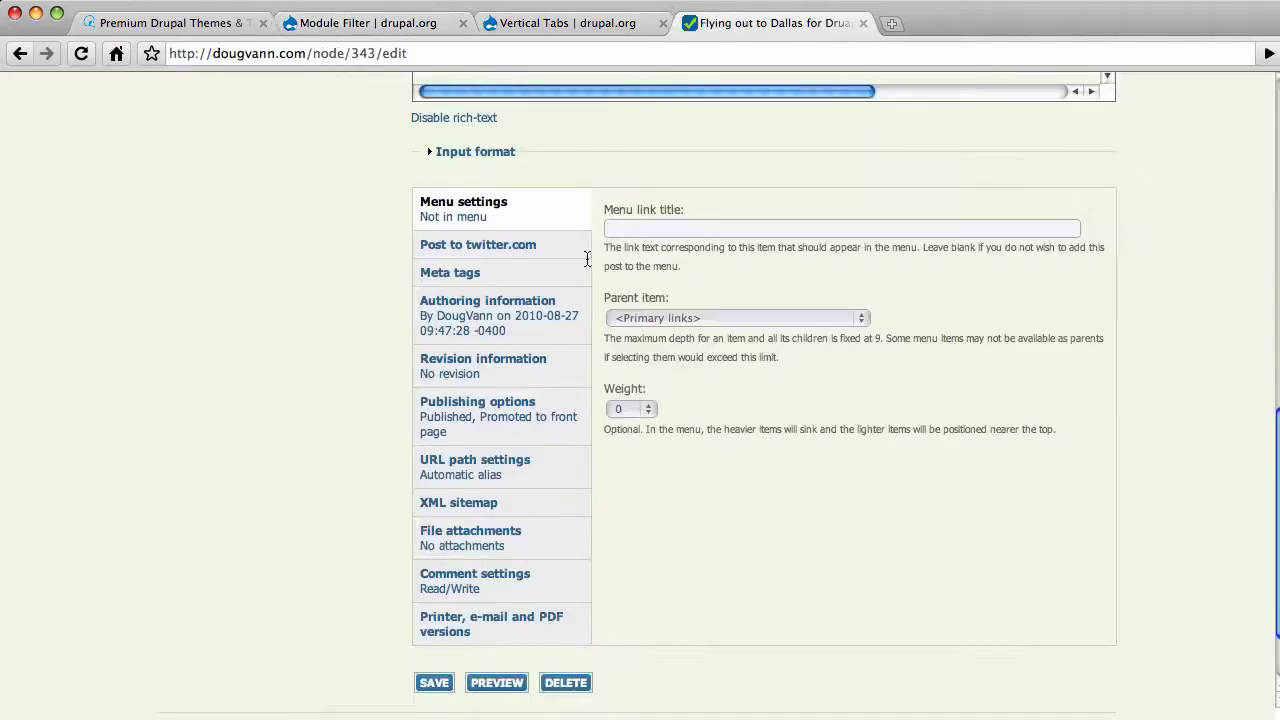
{"action": "scroll", "coordinate": [587, 262], "scroll_direction": "up", "scroll_amount": 5}
{"action": "scroll", "coordinate": [587, 262], "scroll_direction": "up", "scroll_amount": 5}
{"action": "mouse_move", "coordinate": [263, 81]}
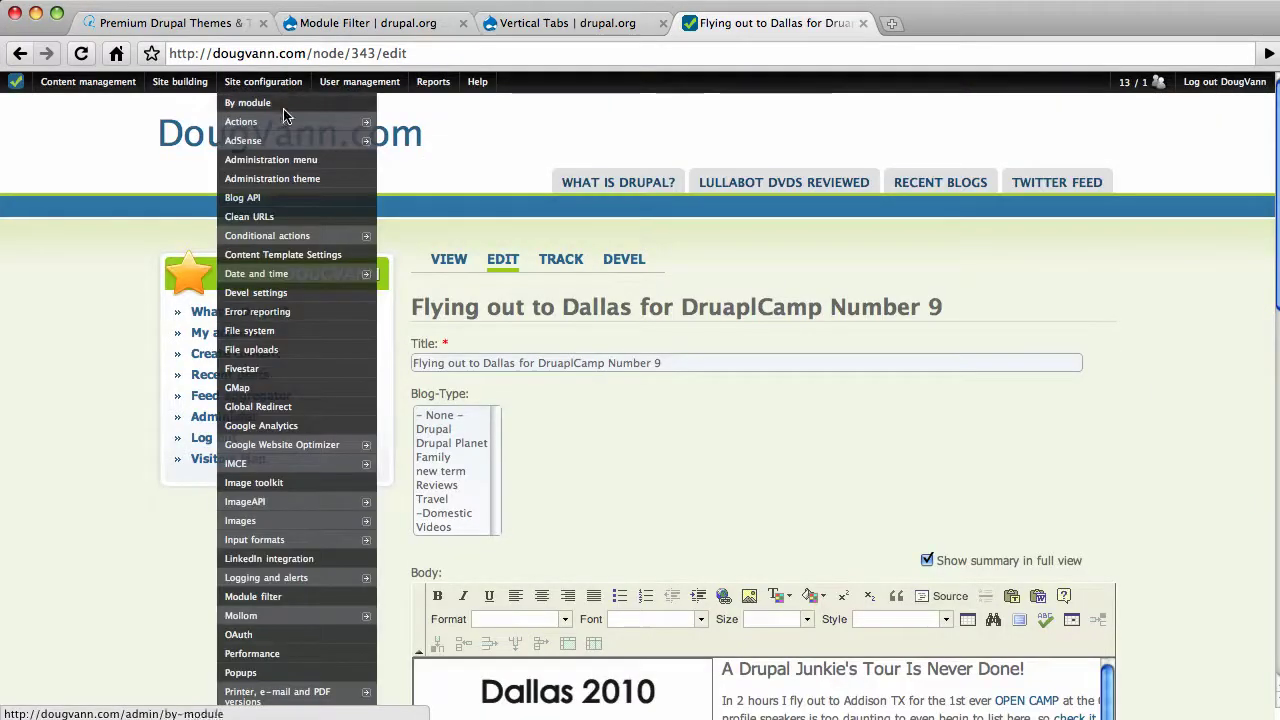
{"action": "left_click", "coordinate": [181, 137]}
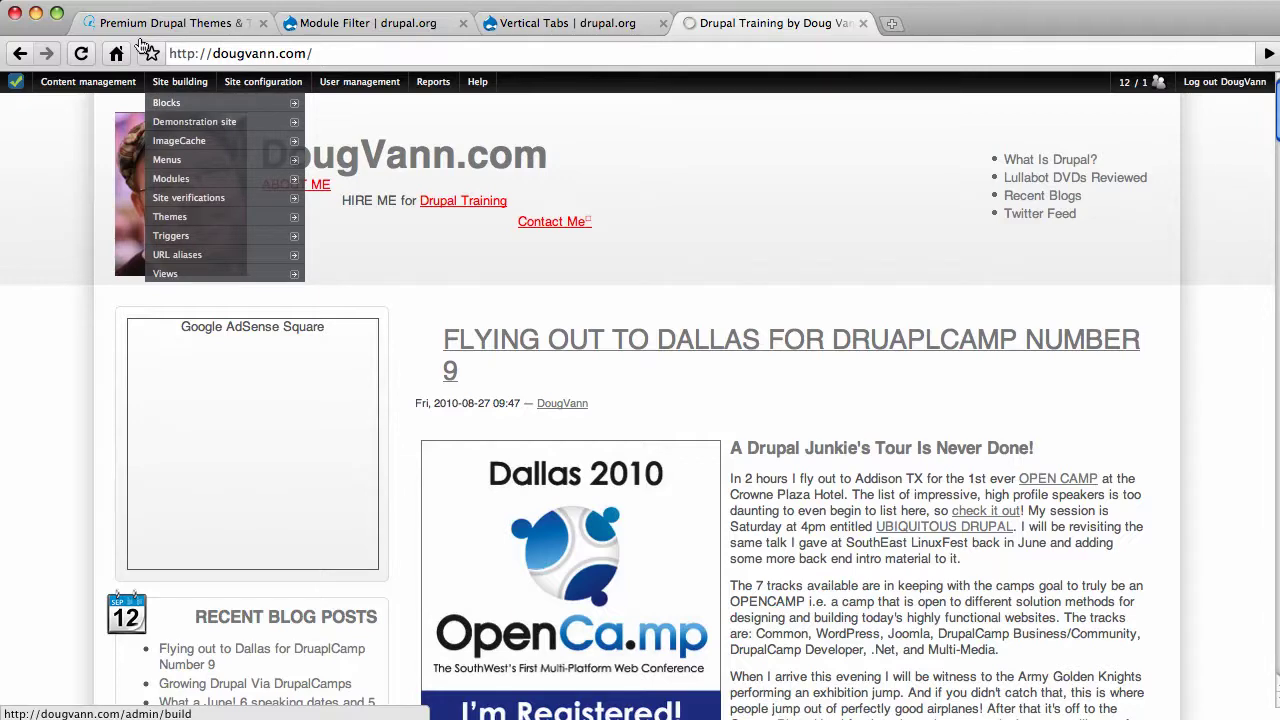
Step: Switch to the Premium Drupal Themes tab showing the cmsquickstart.com home page
{"action": "left_click", "coordinate": [135, 24]}
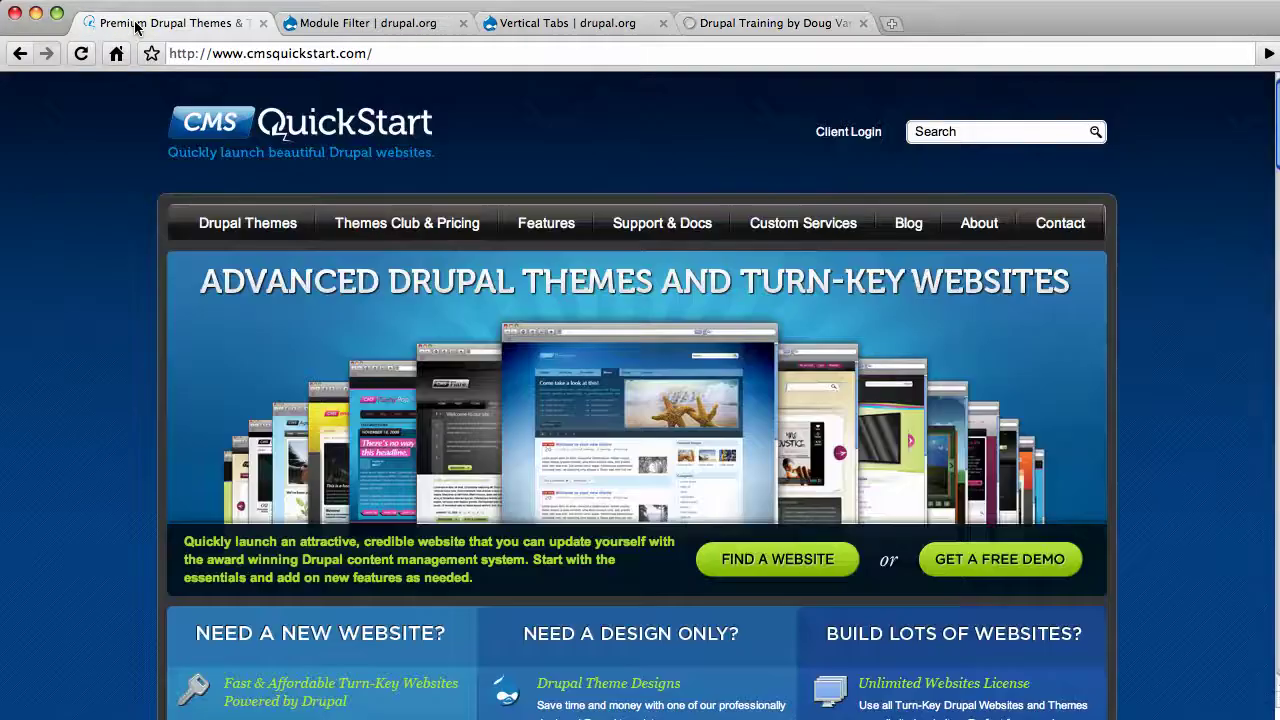